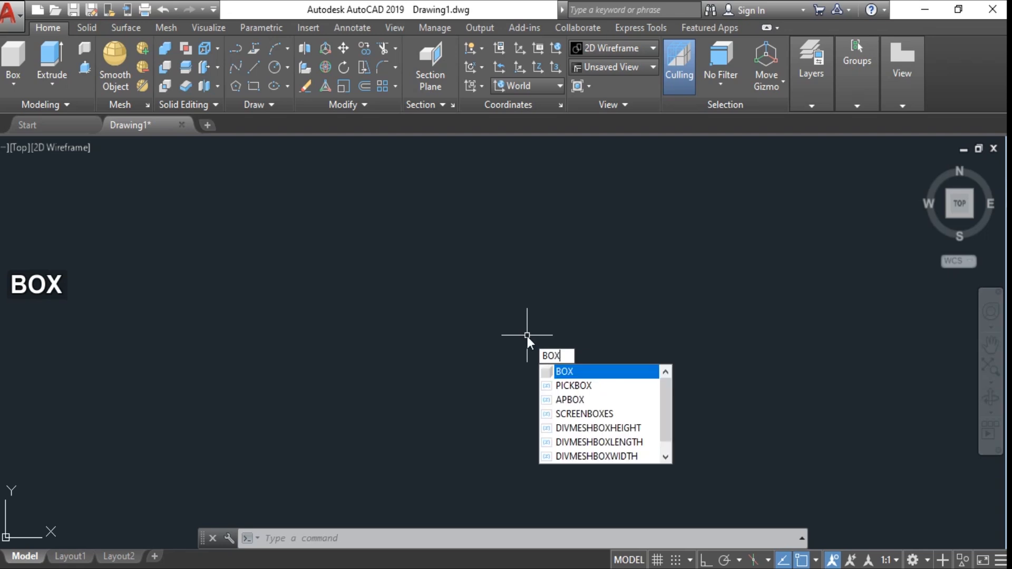
key(space)
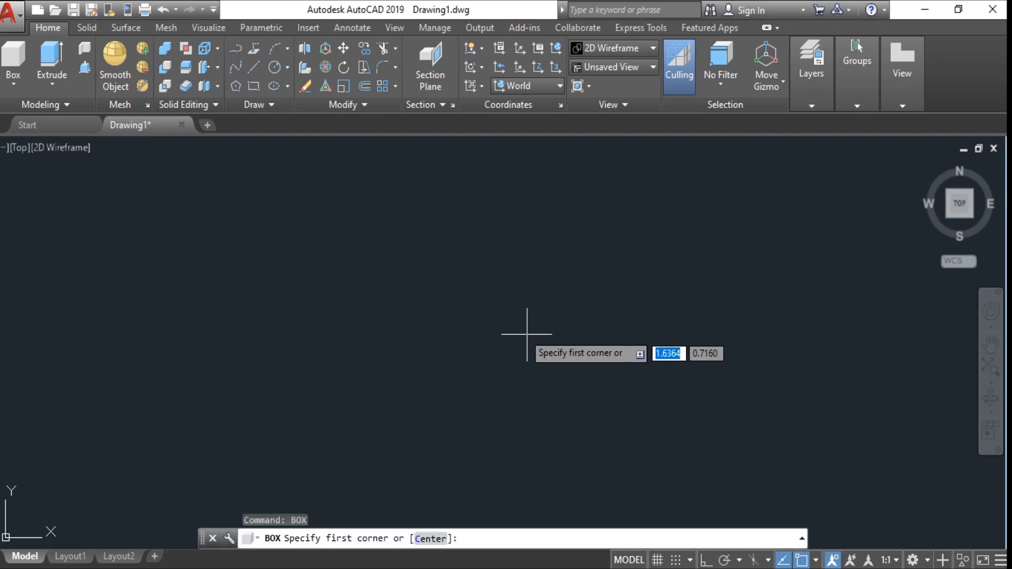
click(420, 359)
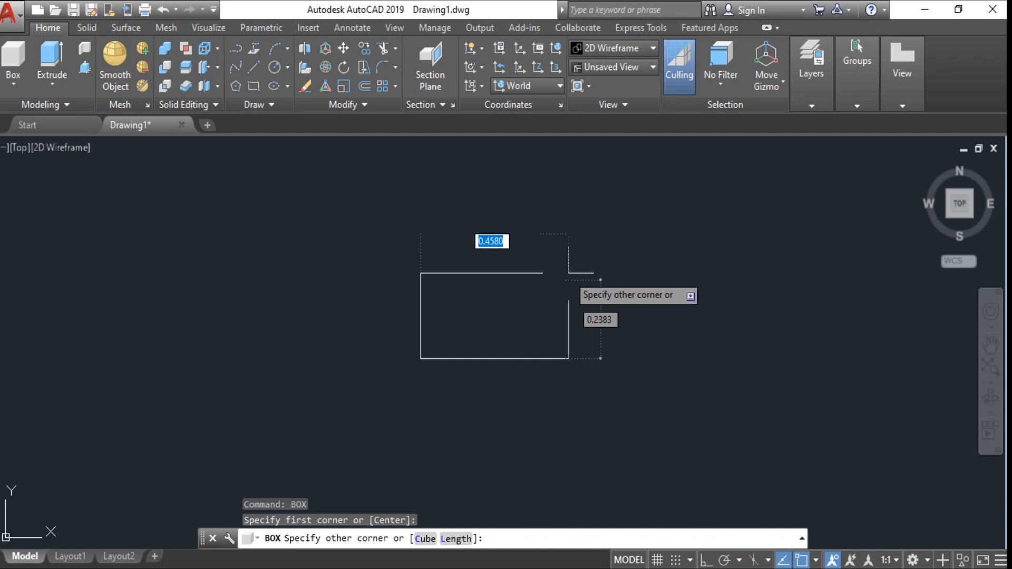
text(@)
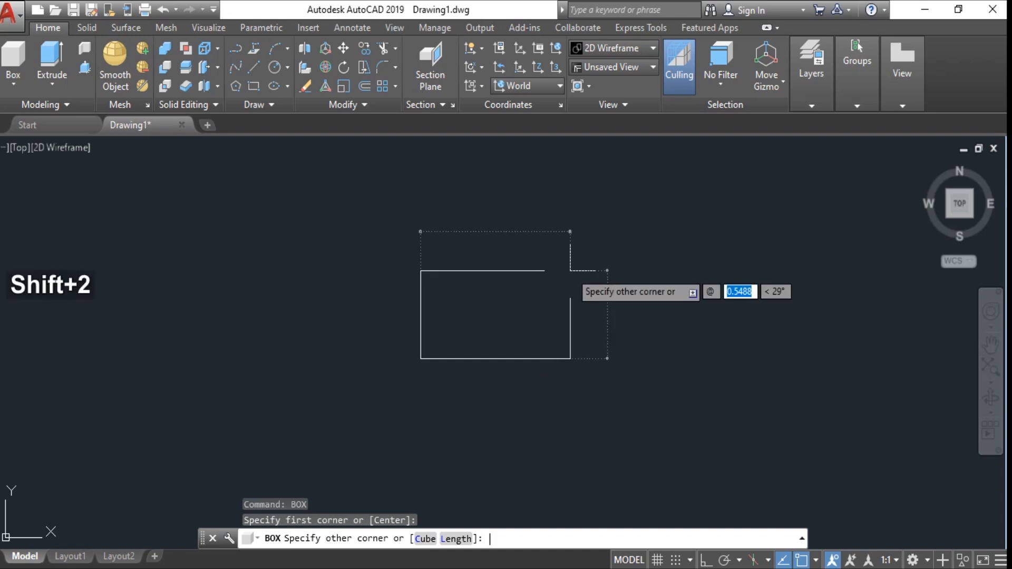
text(30)
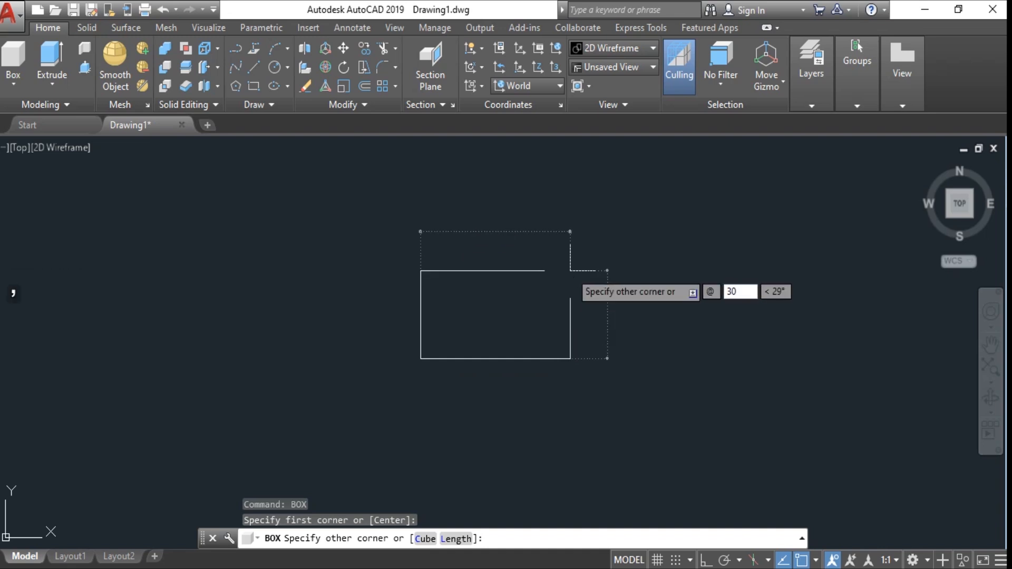
key(Tab)
text(50,10)
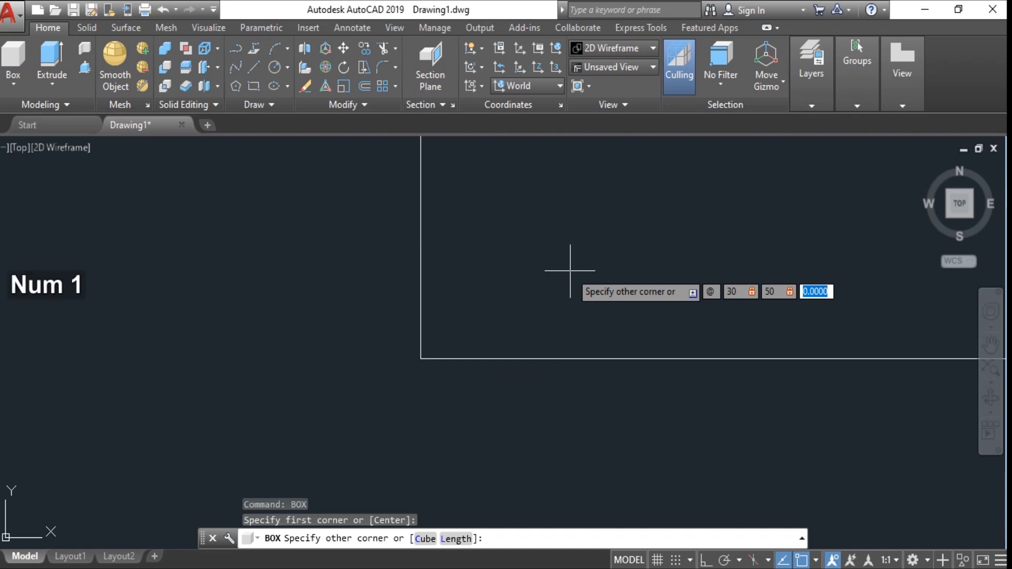
key(space)
- Zoom and pan around the box, then examine it in the SE Isometric view
scroll(569, 271, down, 4)
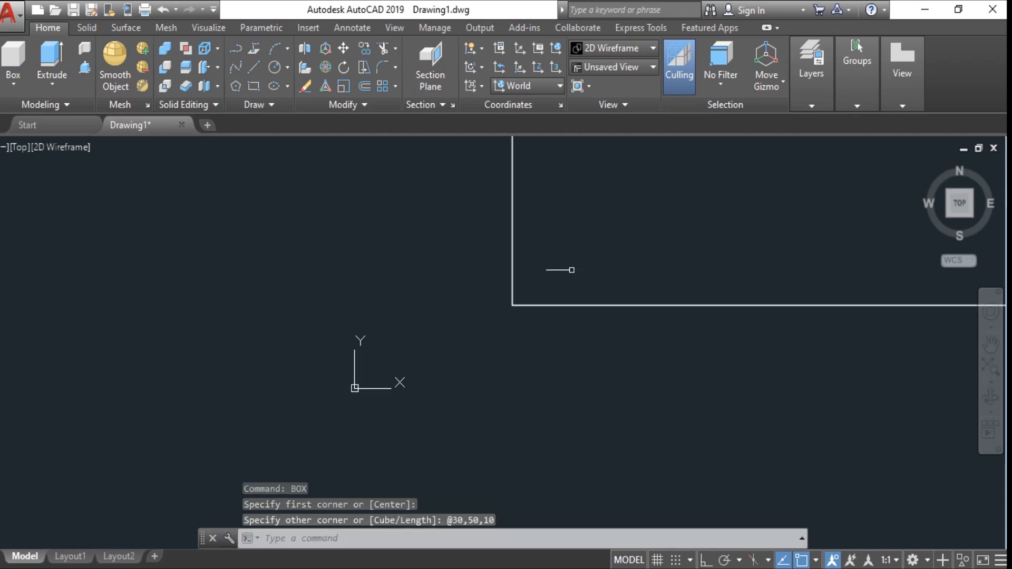
scroll(614, 250, down, 4)
middle_drag(615, 253, 107, 485)
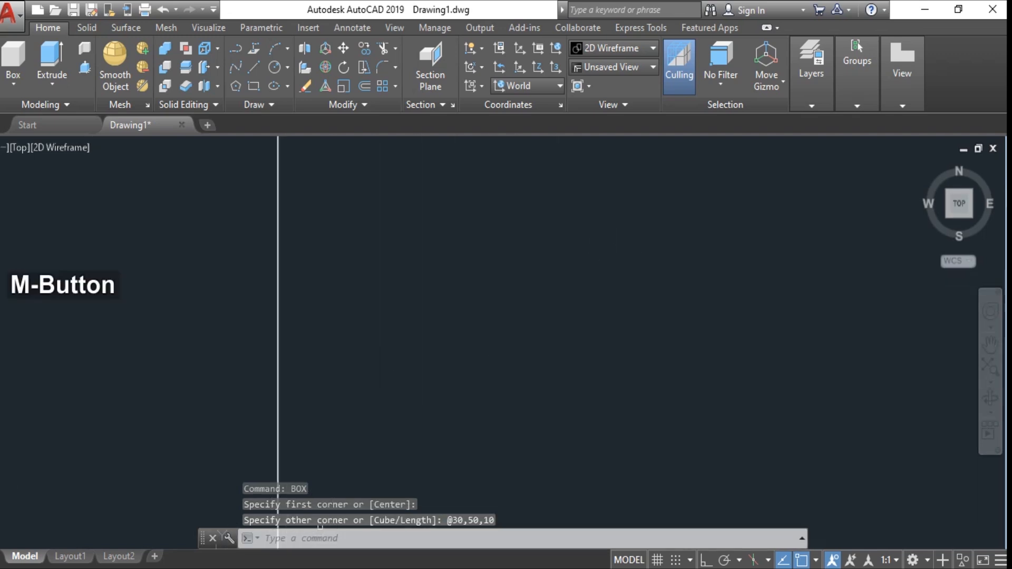
scroll(386, 478, down, 6)
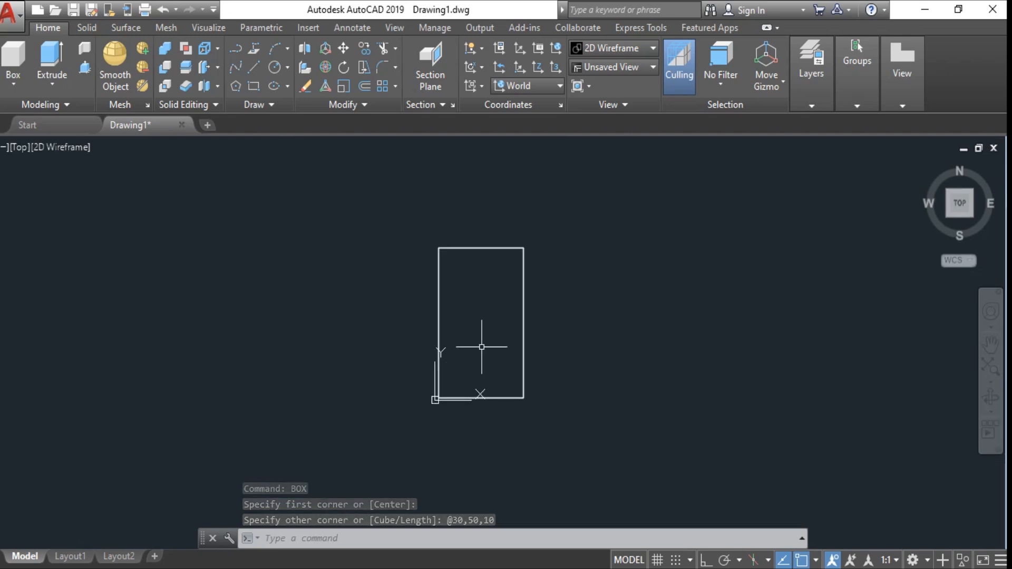
scroll(481, 347, up, 2)
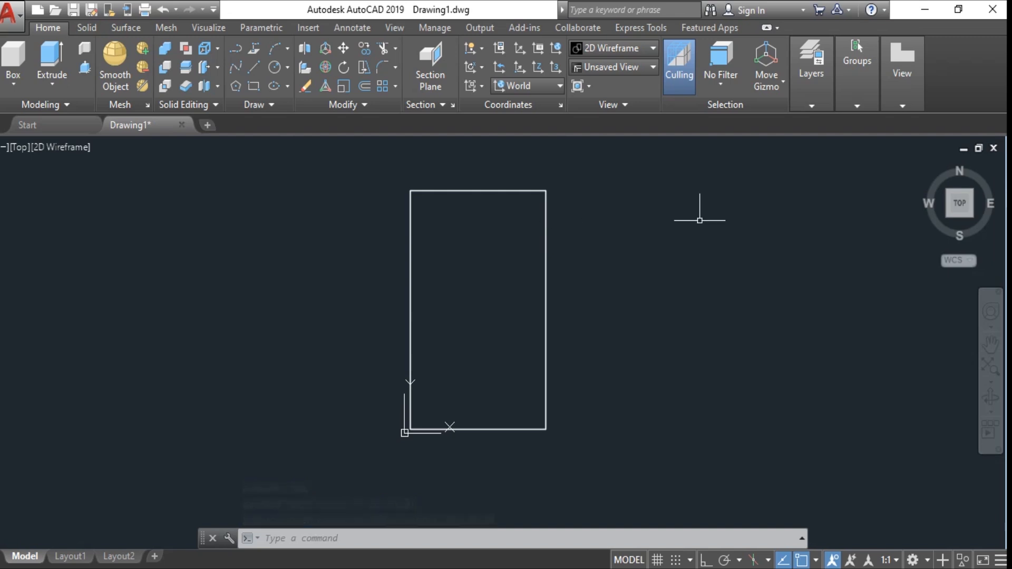
click(972, 215)
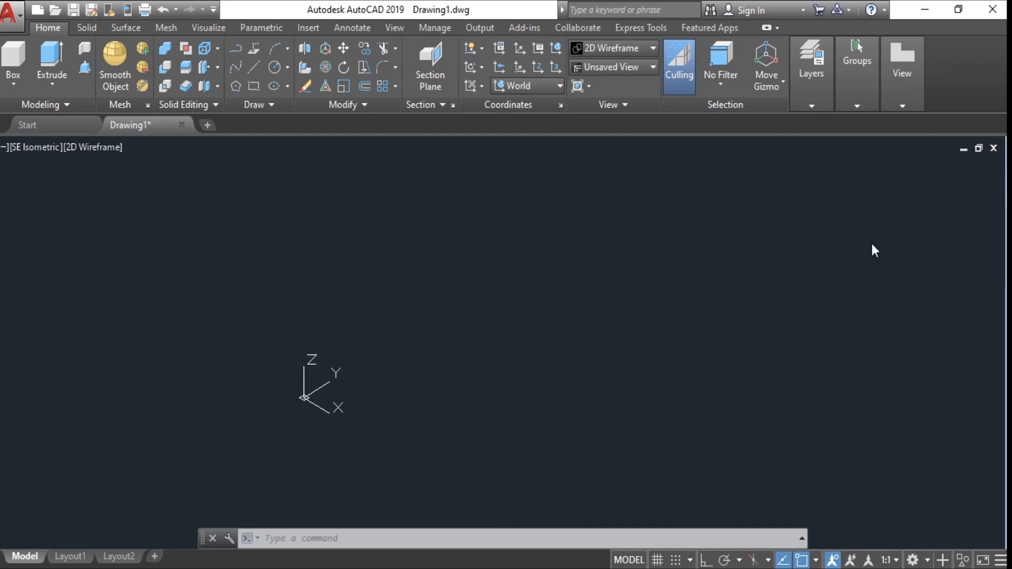
middle_drag(502, 388, 590, 335)
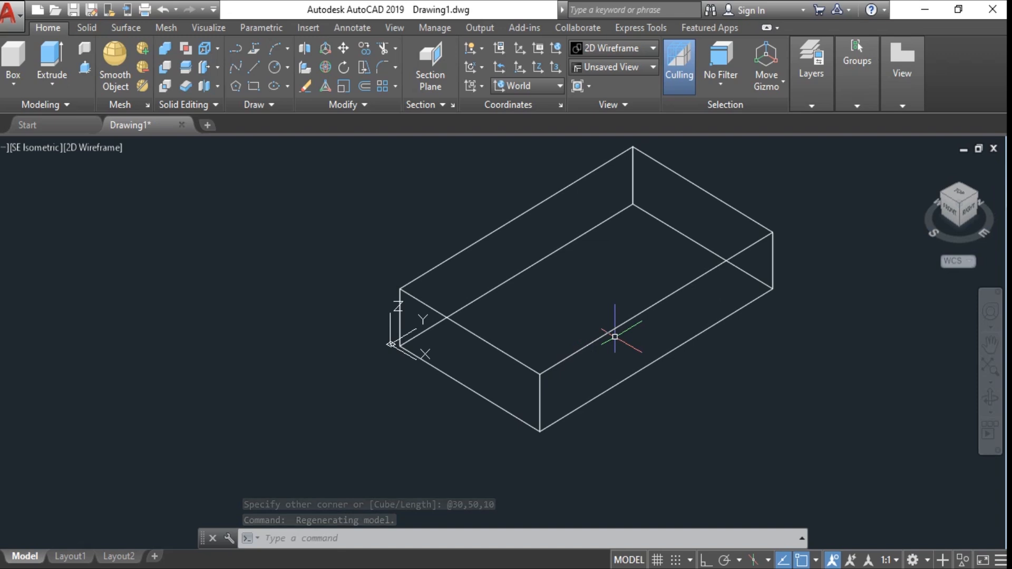
middle_drag(614, 336, 502, 396)
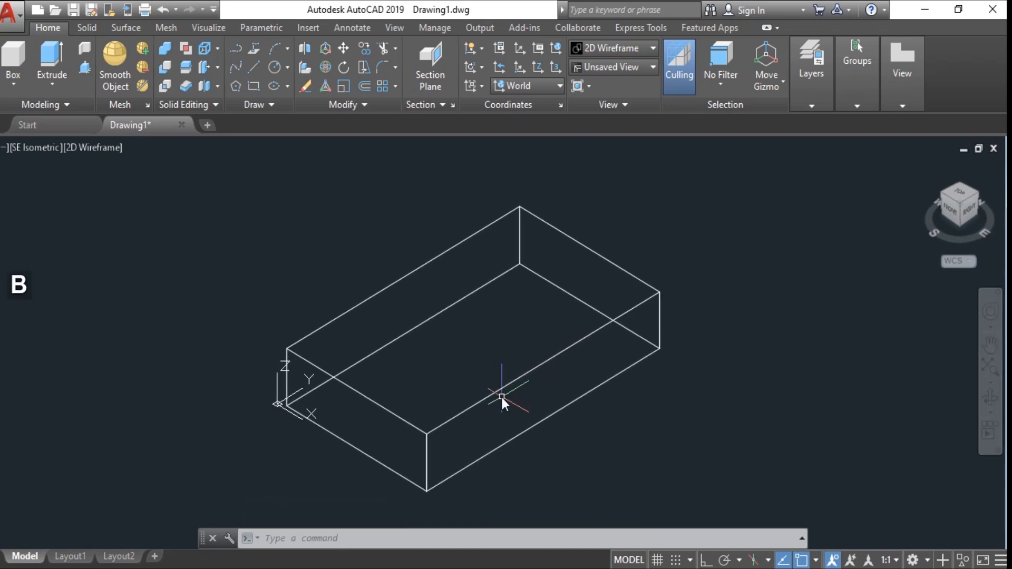
text(bo)
key(space)
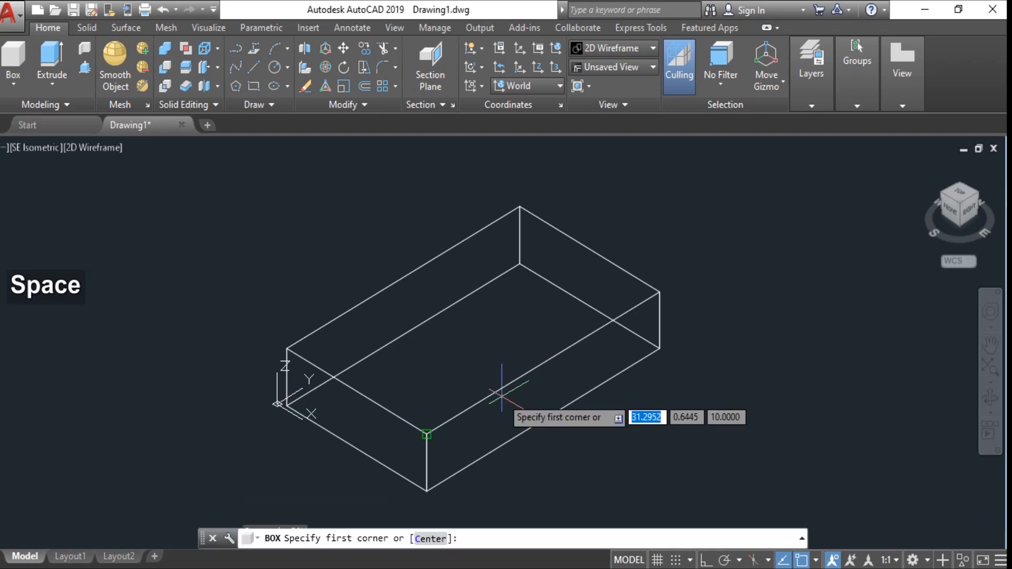
click(658, 349)
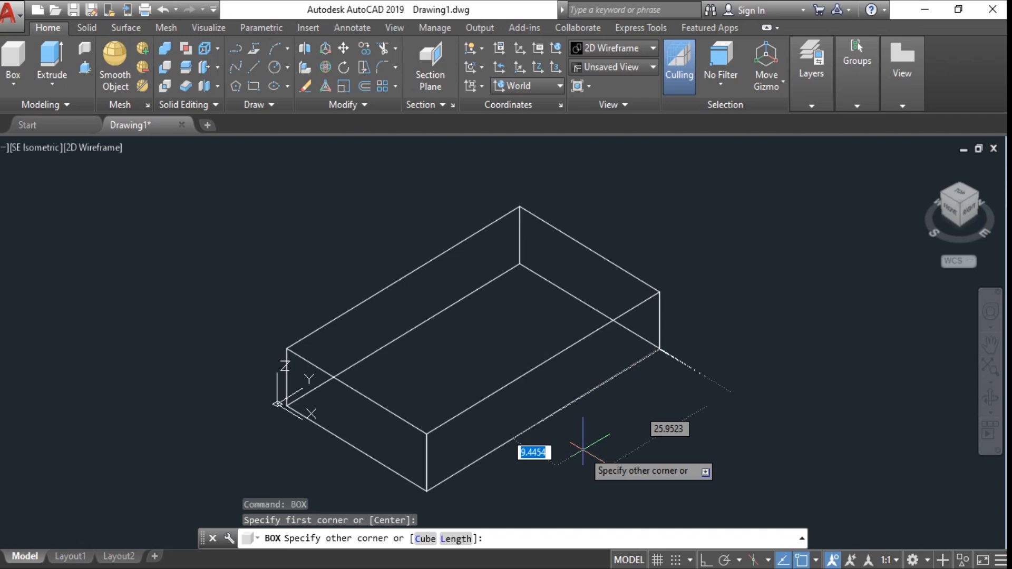
text(@)
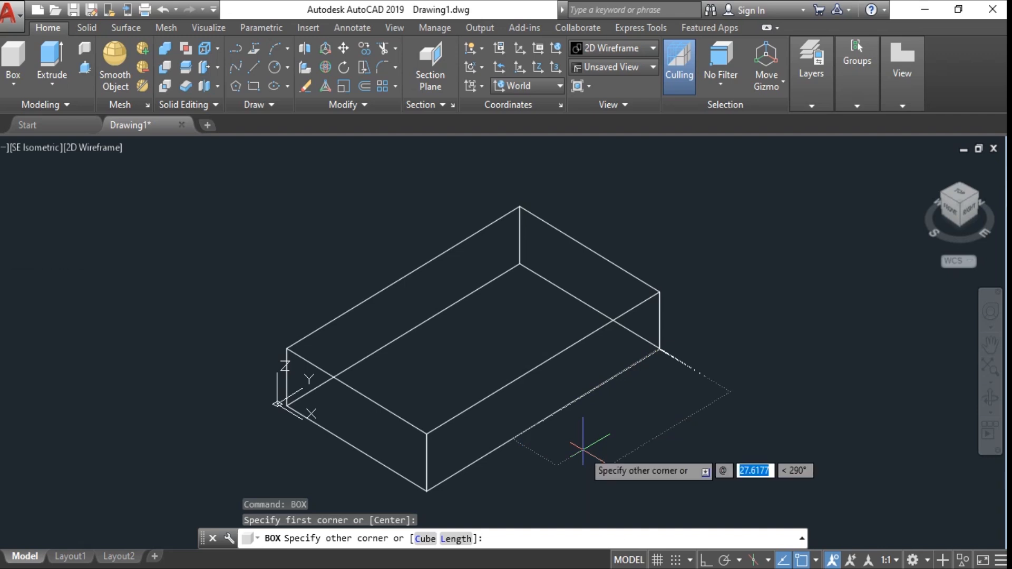
text(30,)
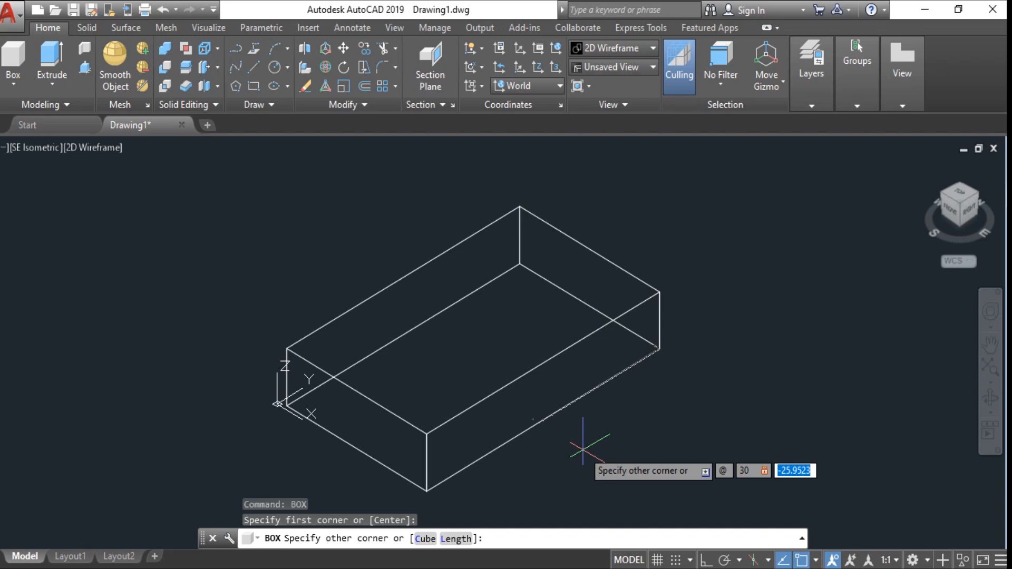
text(20,10)
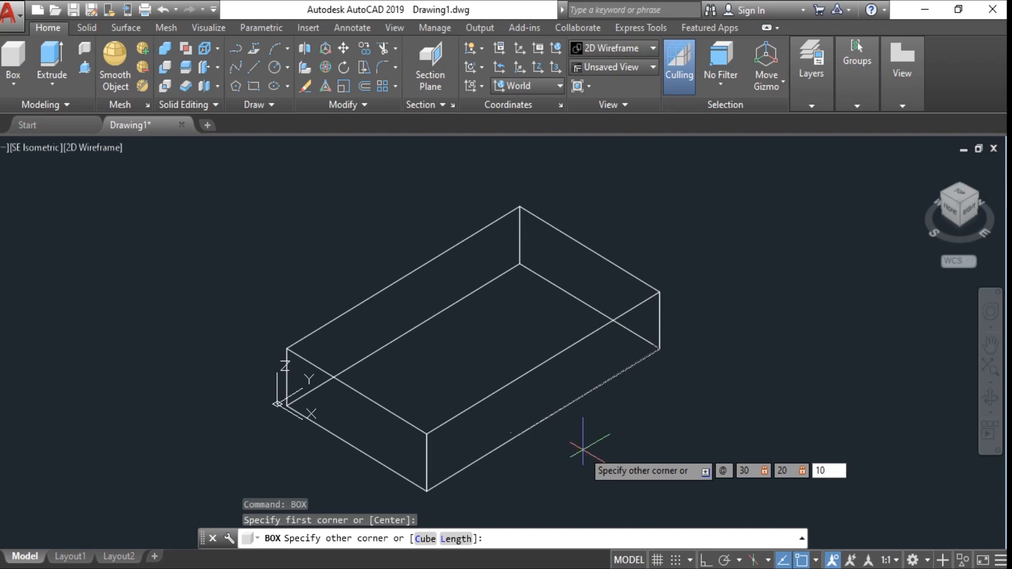
key(Tab)
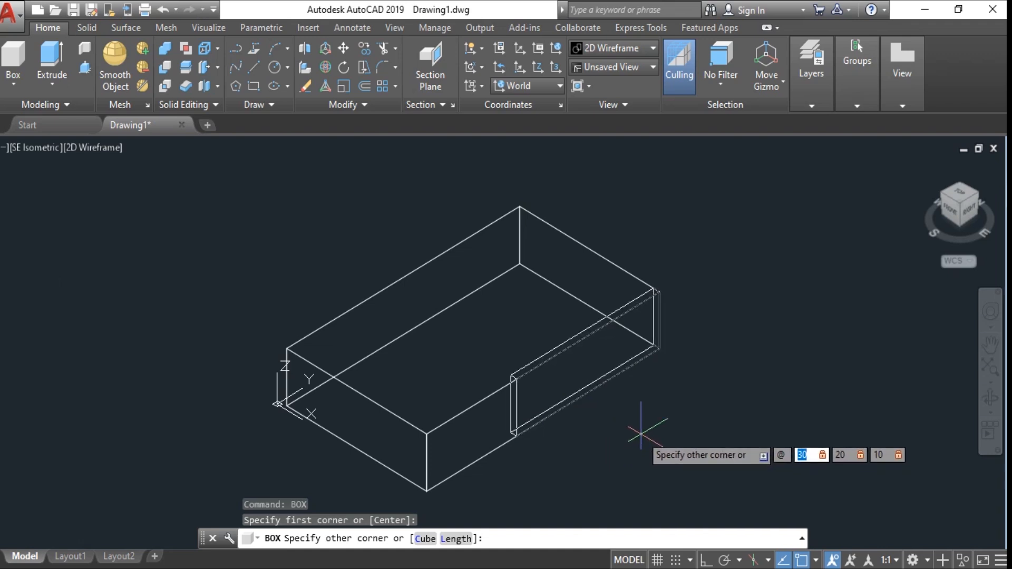
key(Tab)
key(Tab)
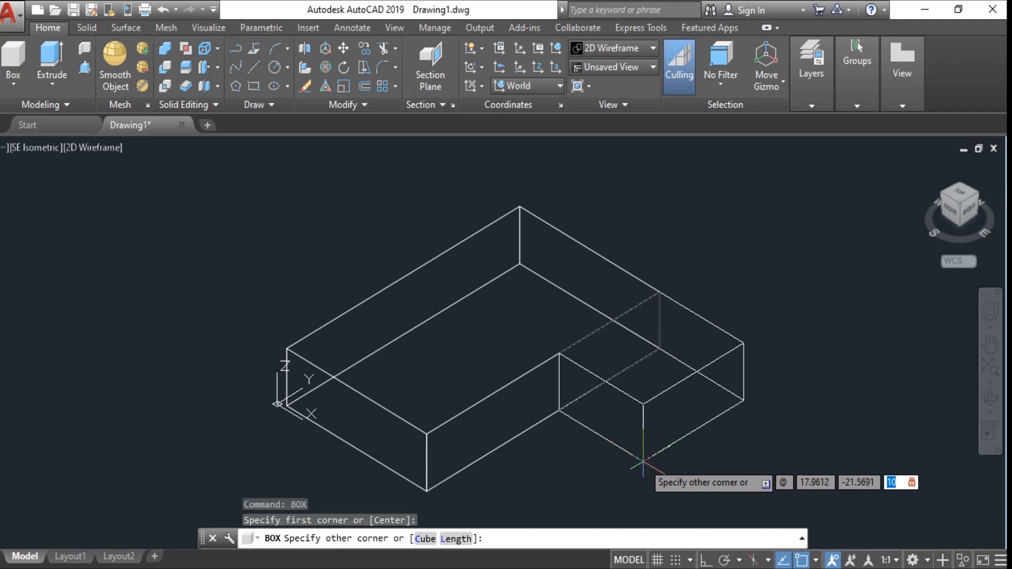
key(Tab)
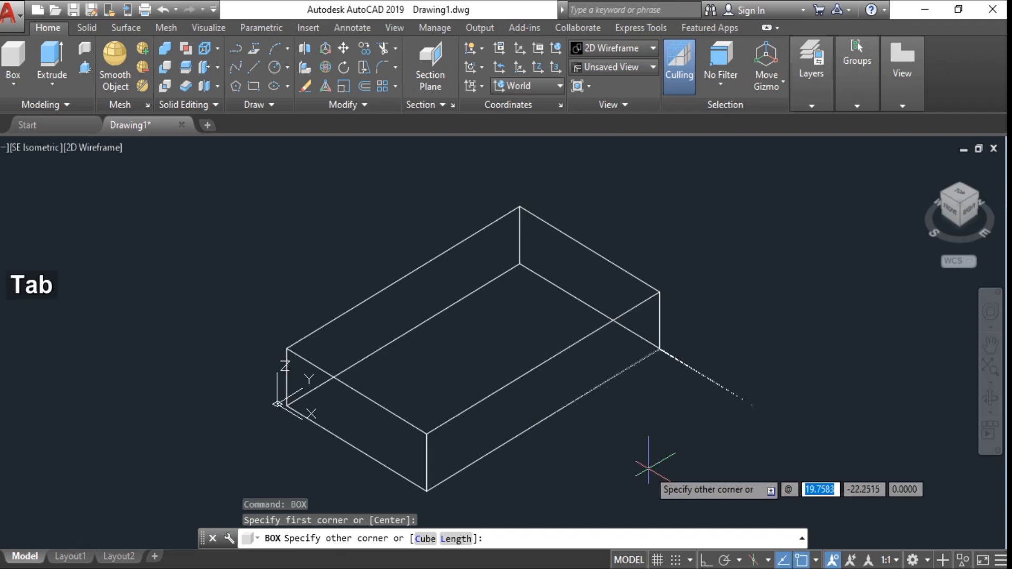
text(30)
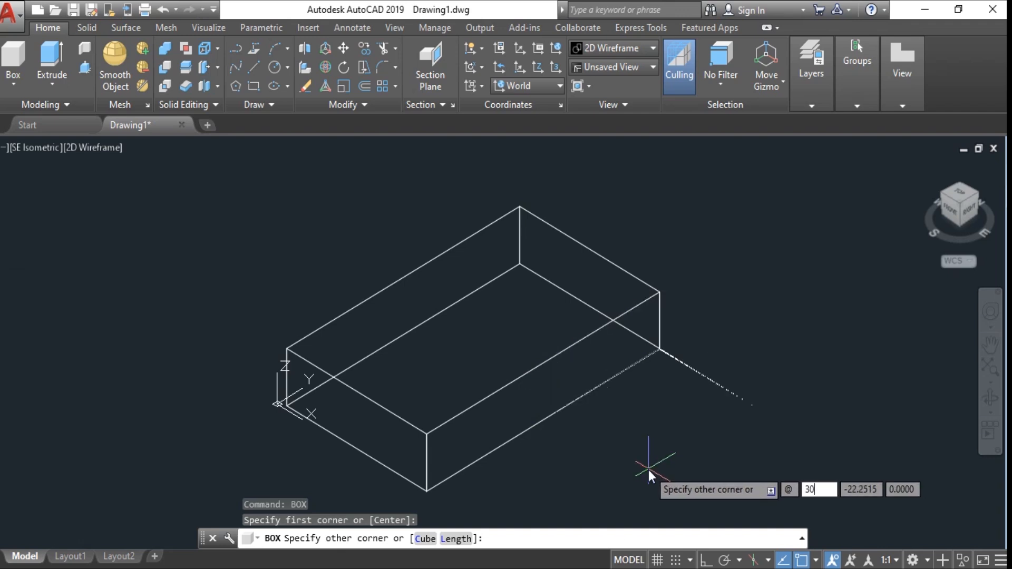
key(comma)
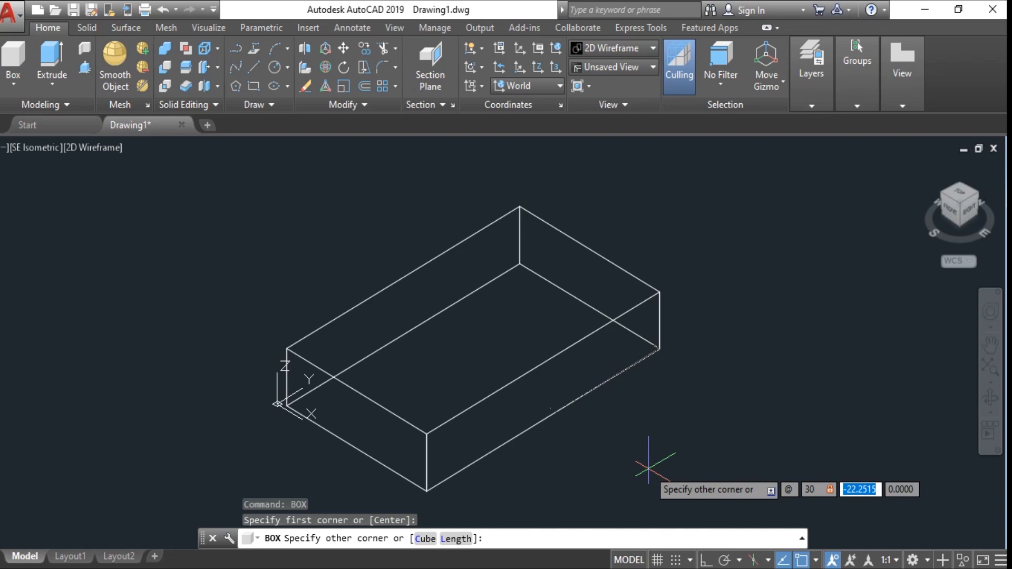
text(20)
key(comma)
text(1)
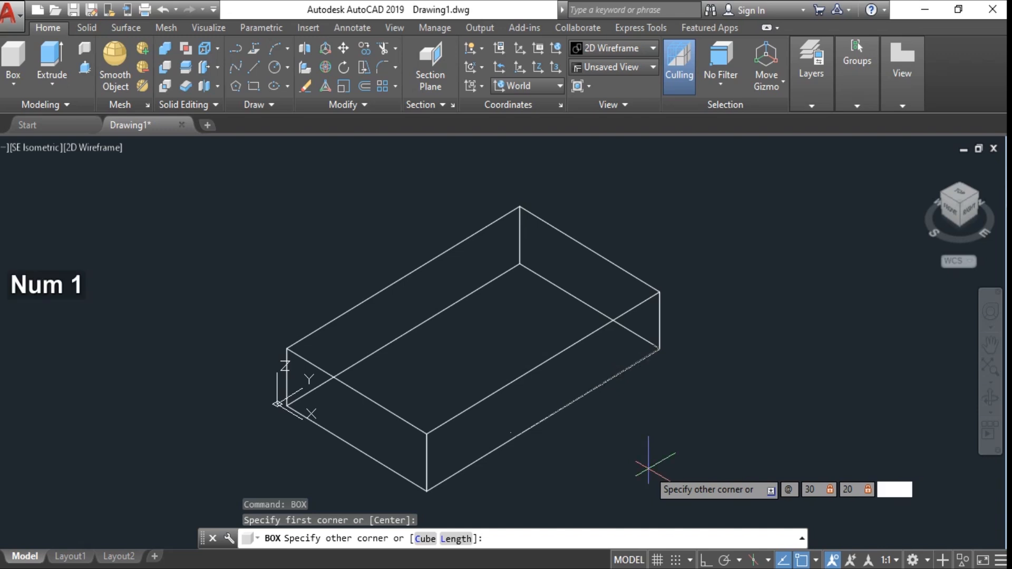
text(0)
key(Return)
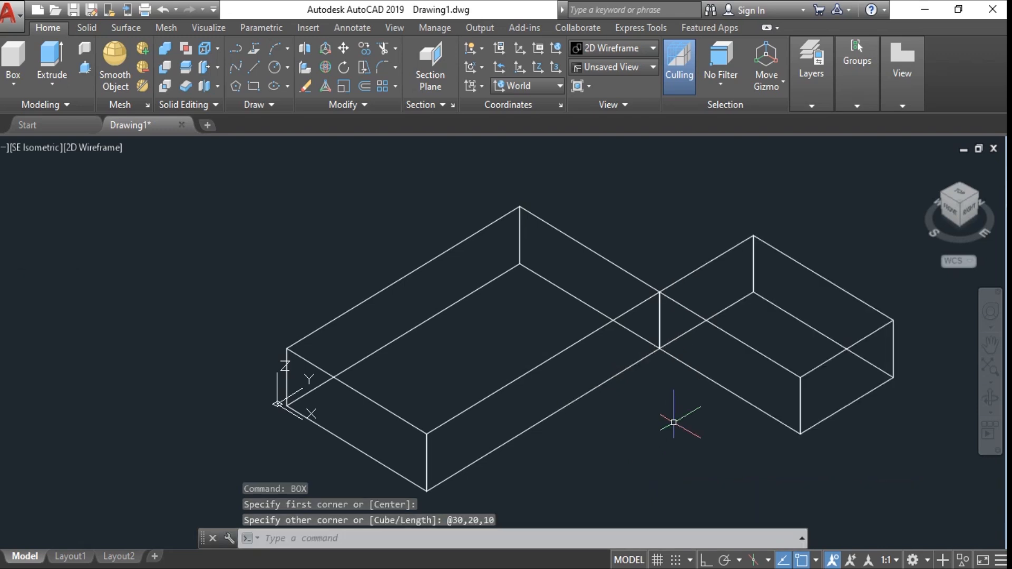
- Move the second box from its back top corner onto the first box's right corner
click(698, 373)
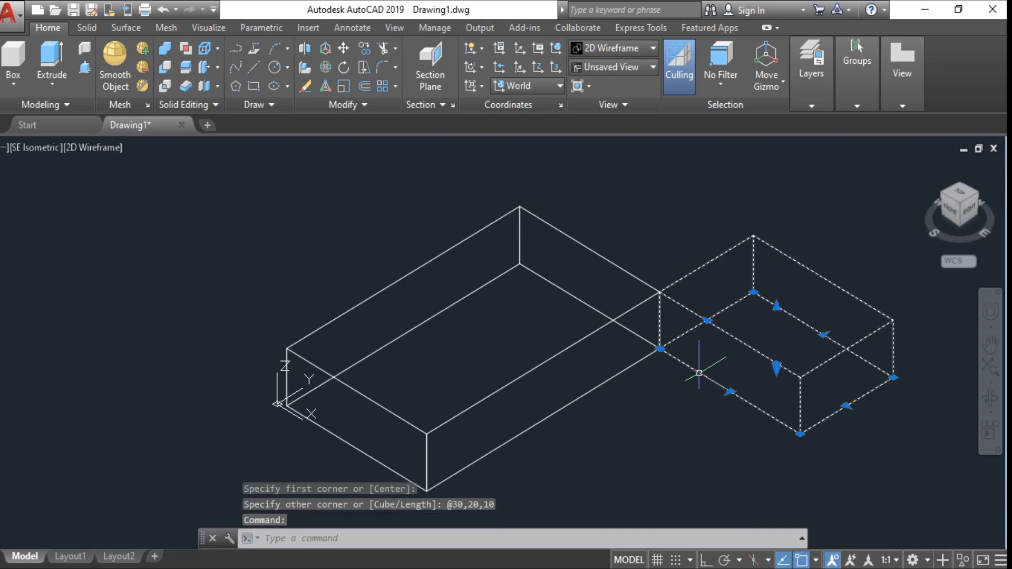
text(m)
key(space)
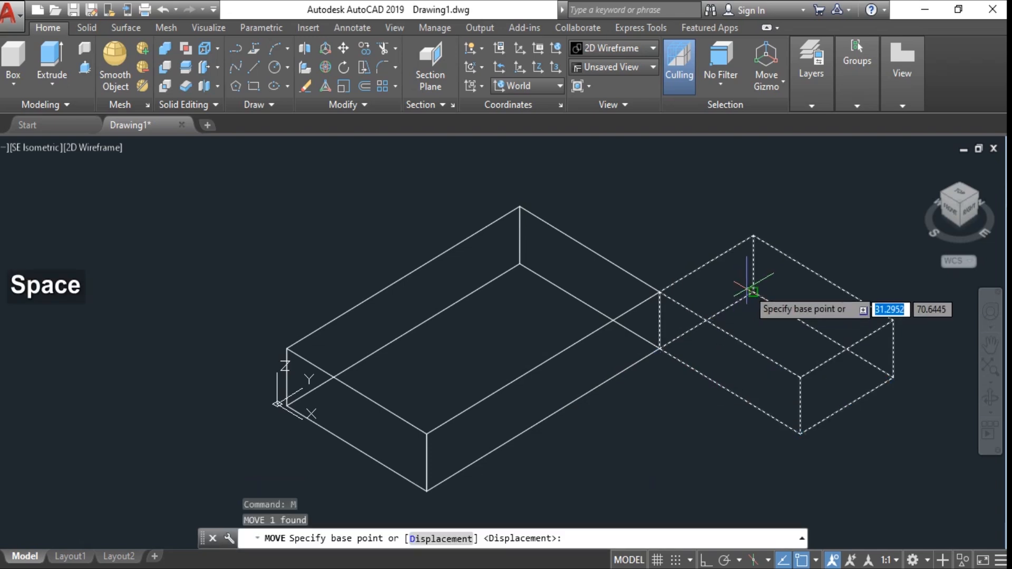
click(753, 292)
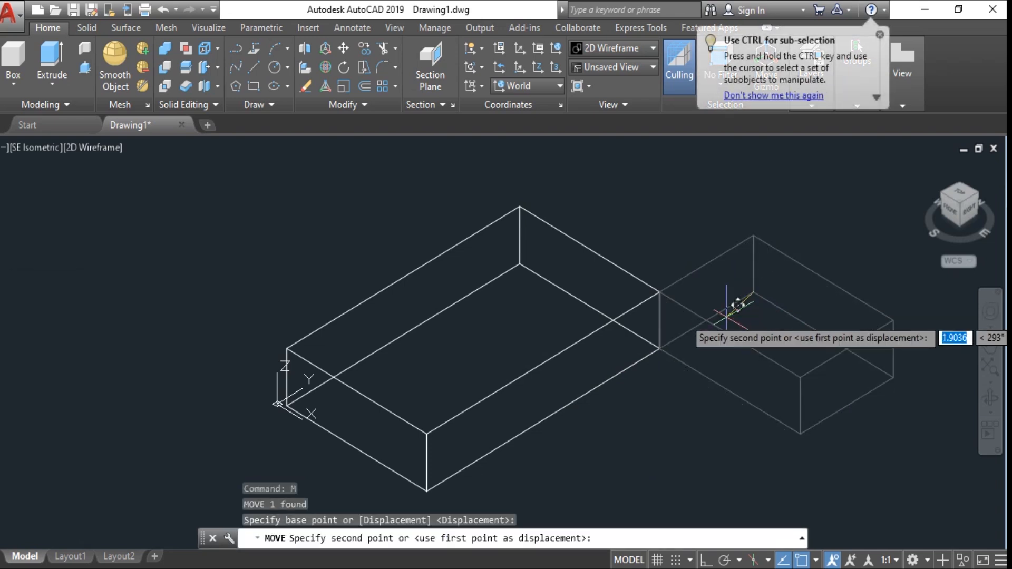
click(661, 349)
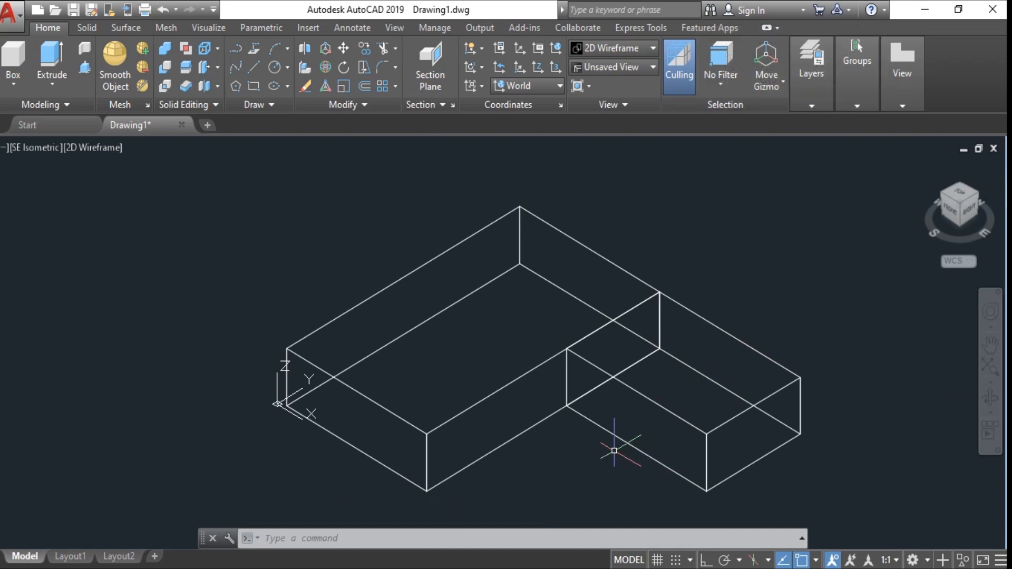
text(box)
key(space)
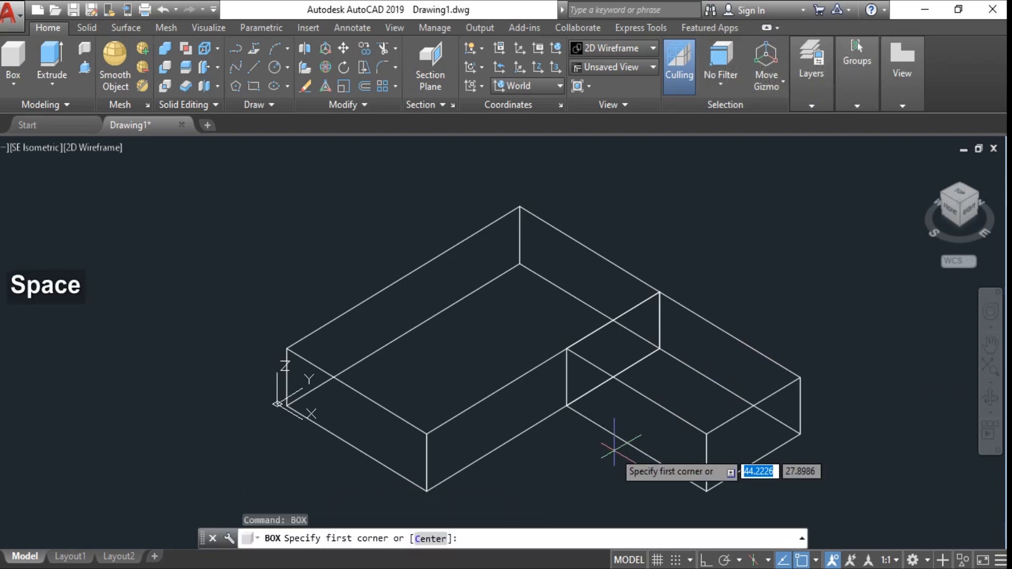
text(end)
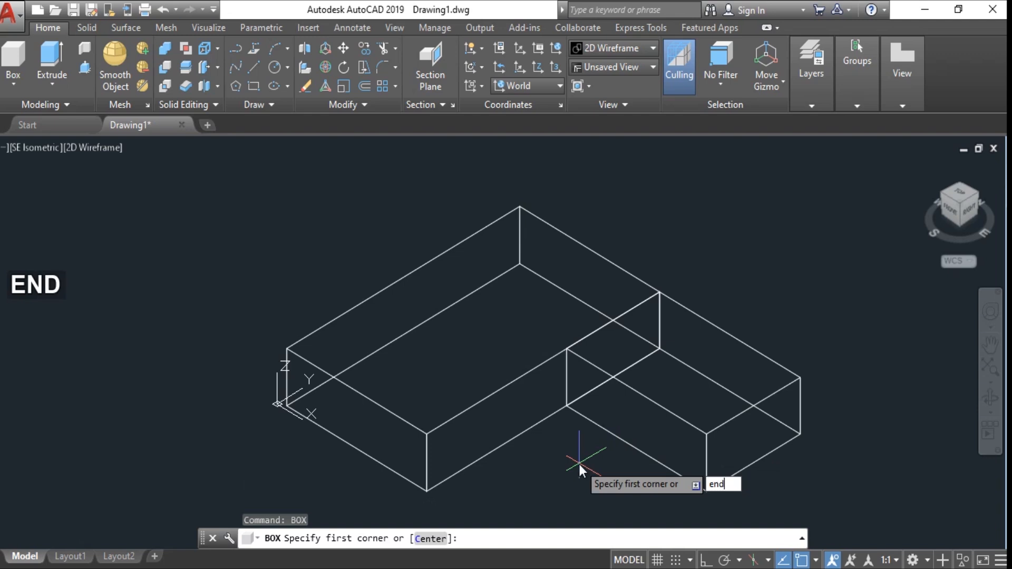
key(space)
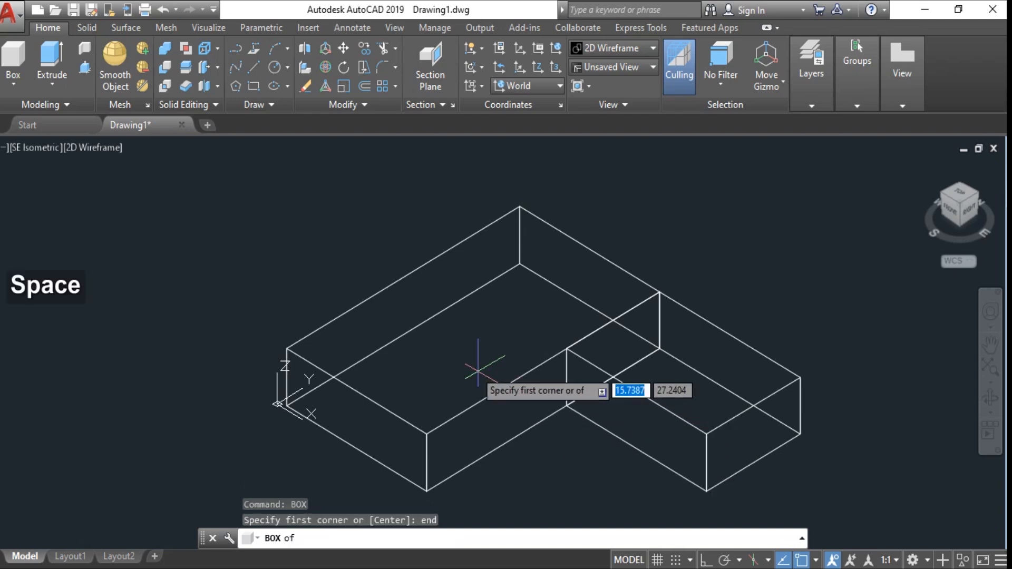
click(491, 215)
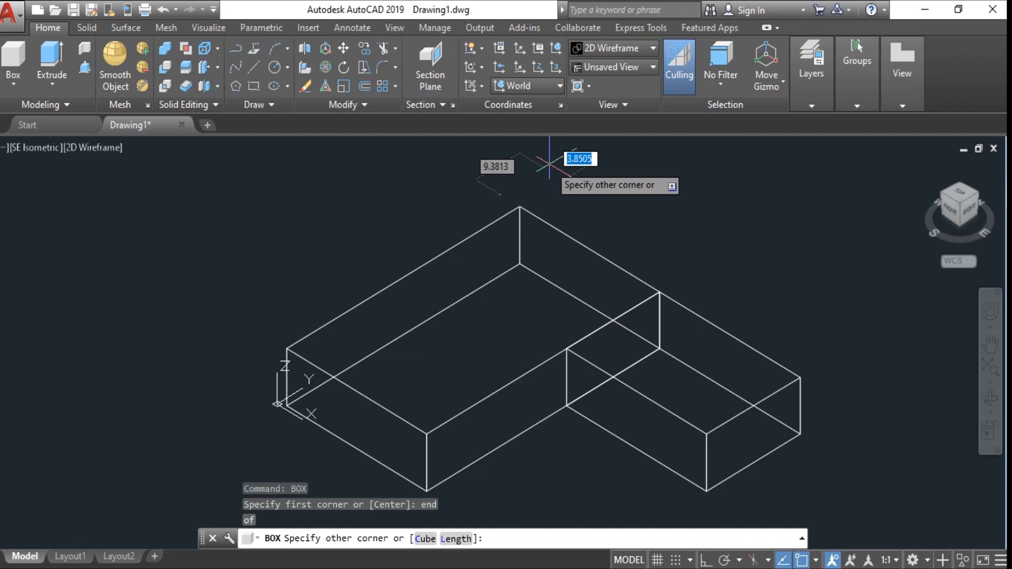
scroll(550, 164, down, 4)
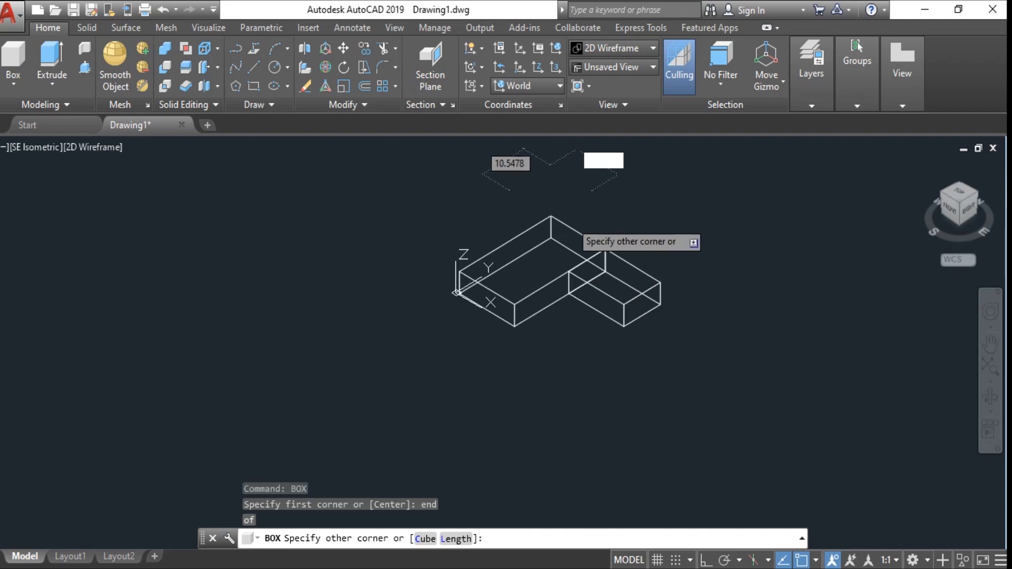
middle_drag(571, 225, 496, 310)
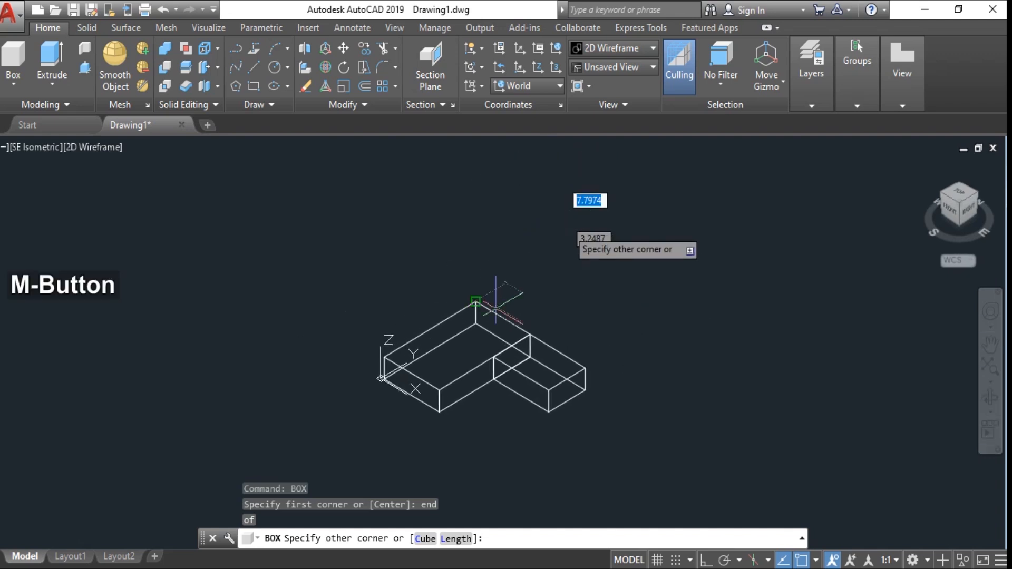
shift+right_click(515, 335)
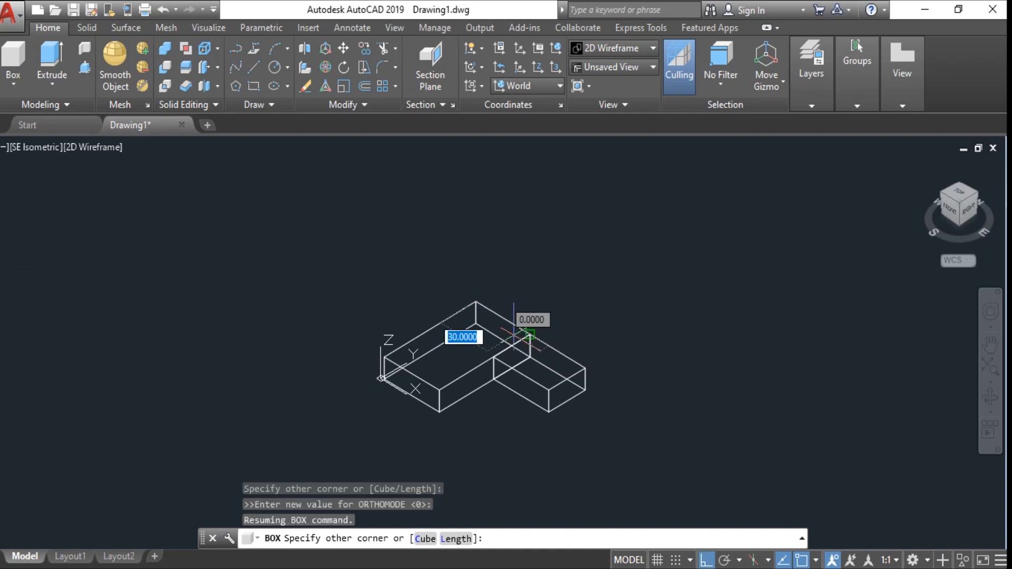
text(@20,)
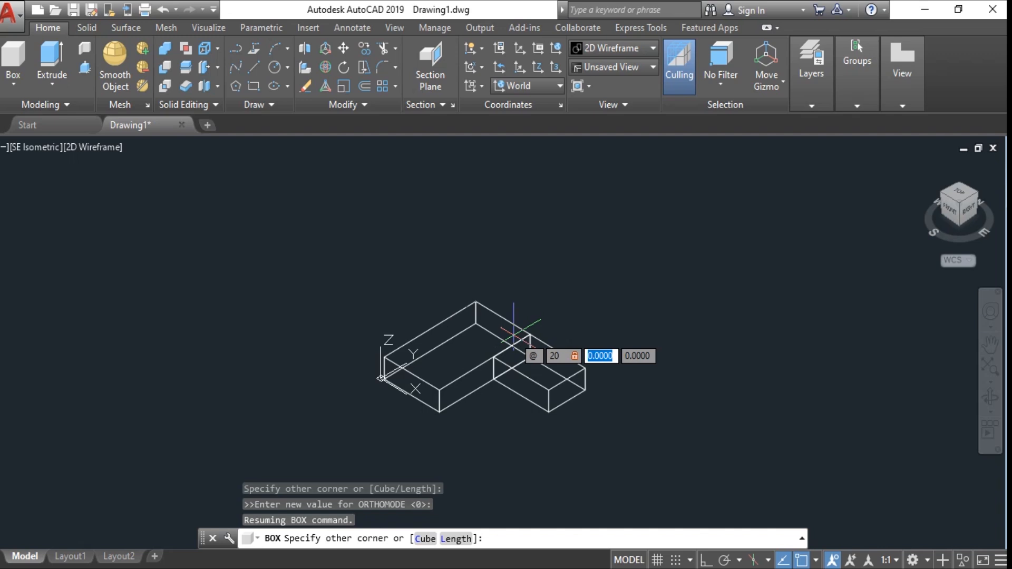
text(-)
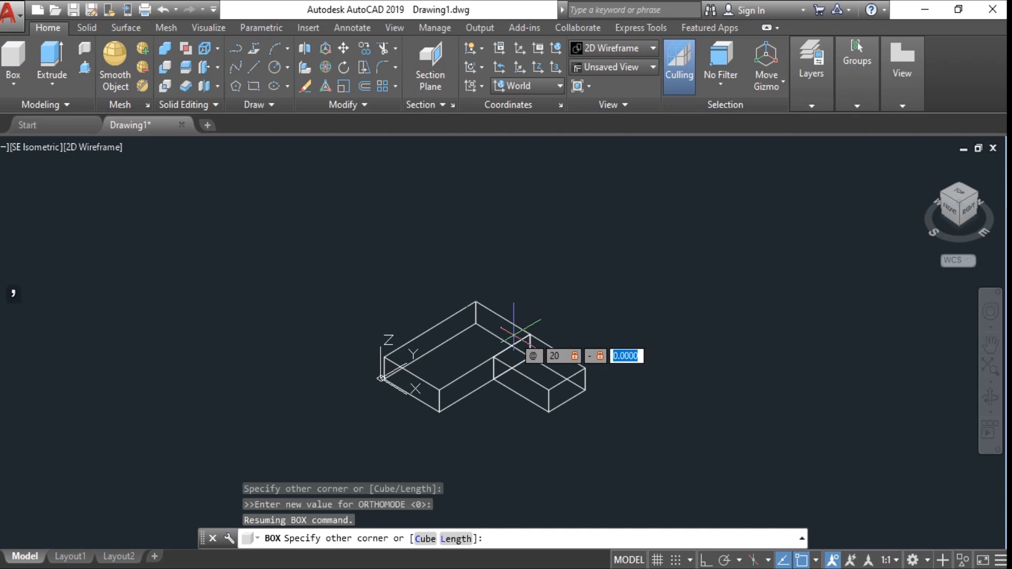
text(10,20)
key(Return)
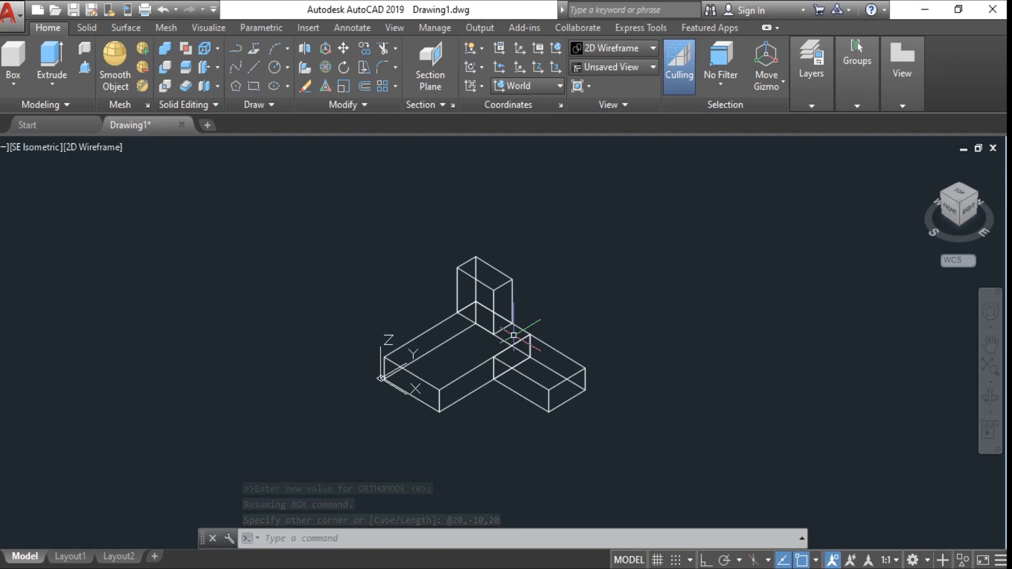
text(BOX)
key(space)
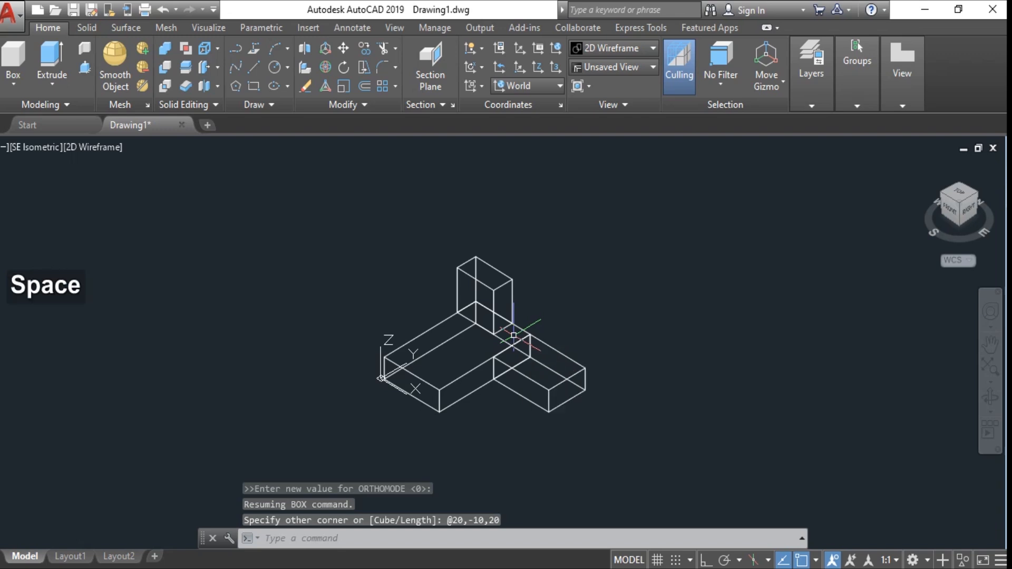
text(end)
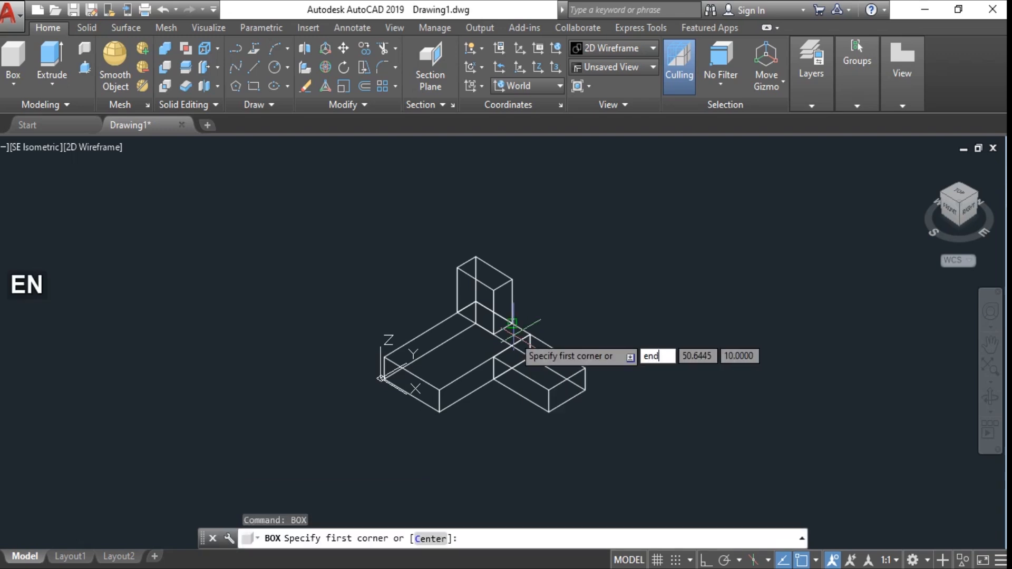
key(space)
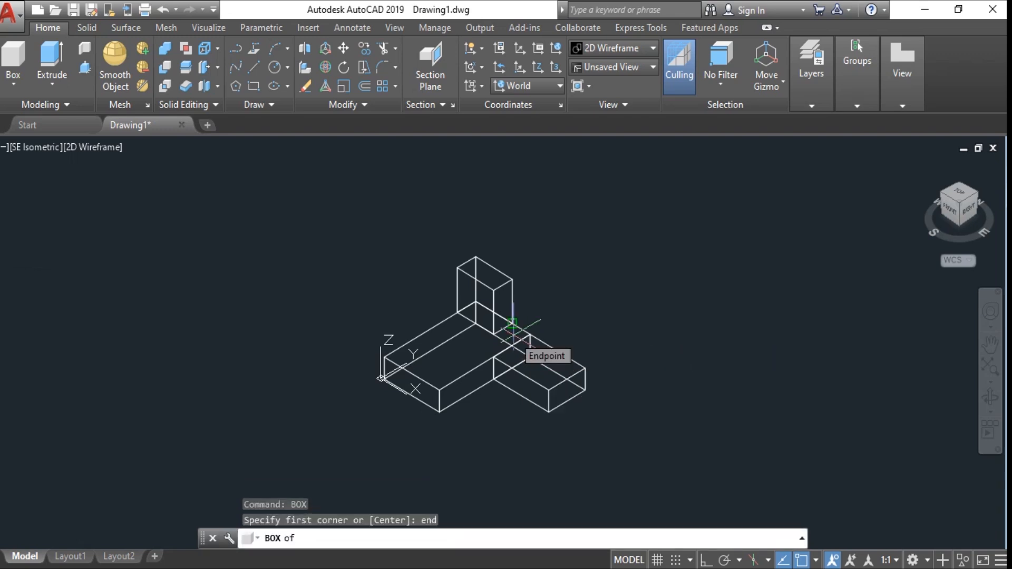
click(512, 322)
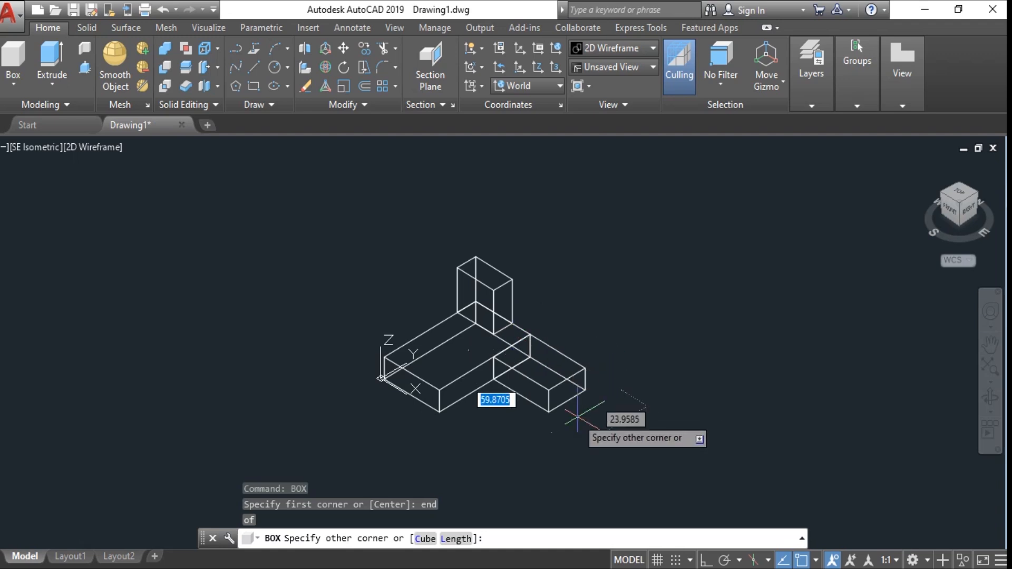
scroll(576, 416, up, 5)
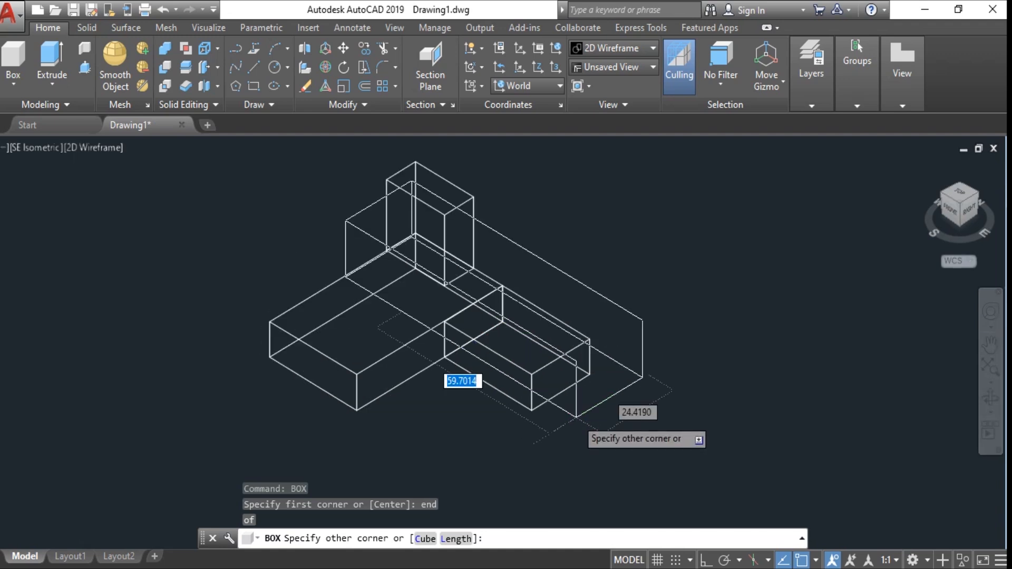
mouse_move(576, 415)
middle_down()
mouse_move(558, 417)
mouse_move(571, 460)
middle_up()
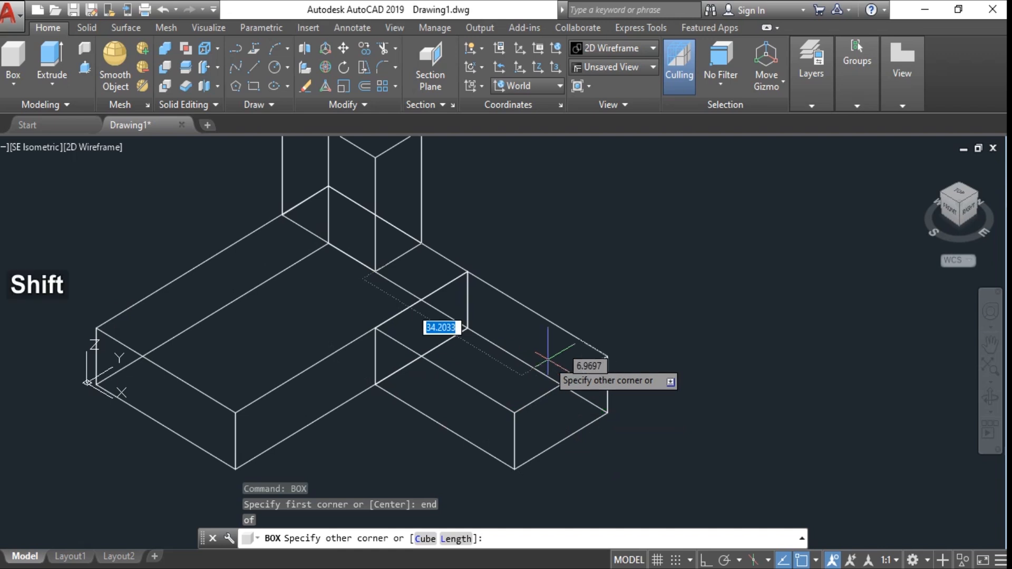
text(@)
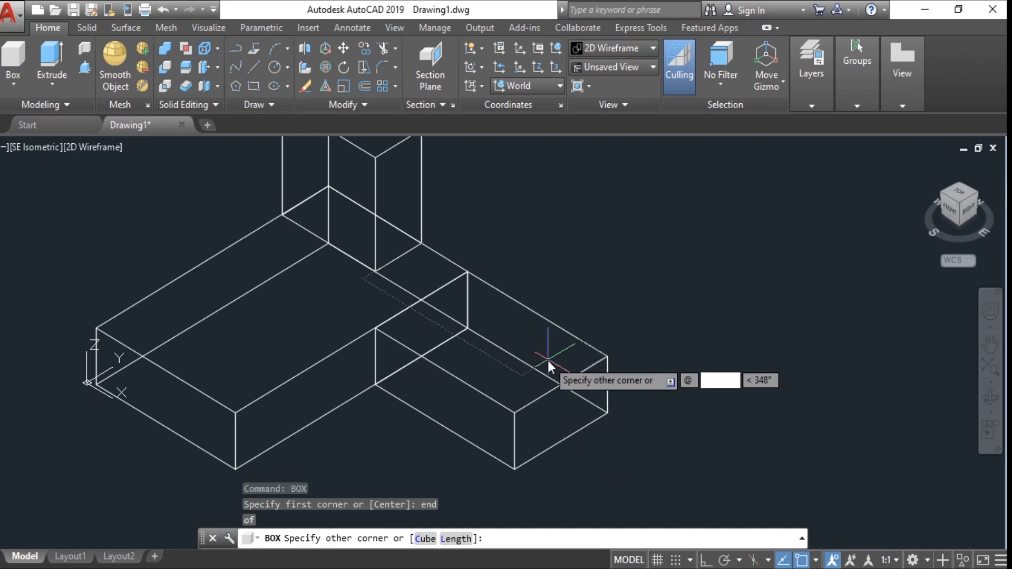
text(30,-10)
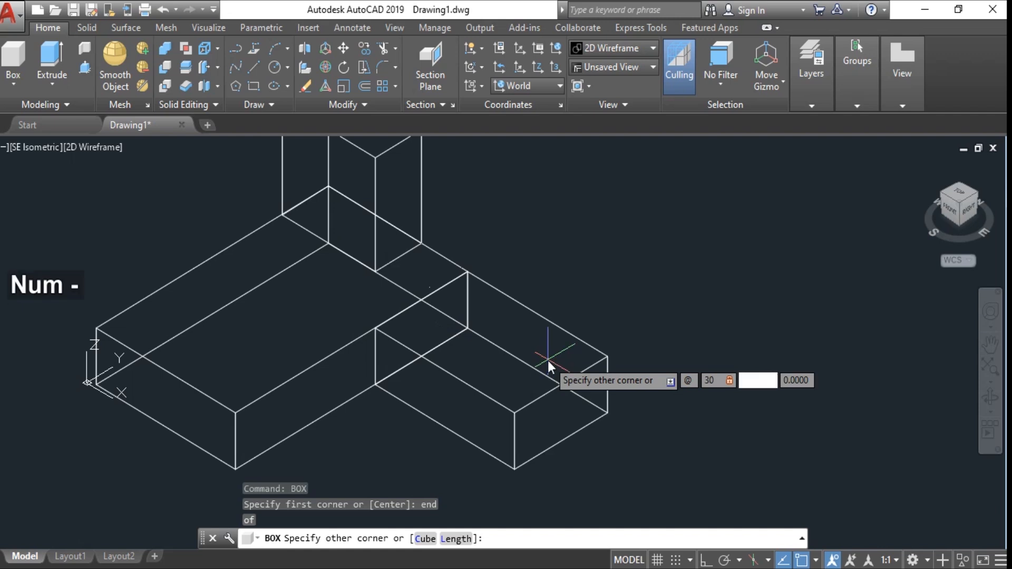
text(,)
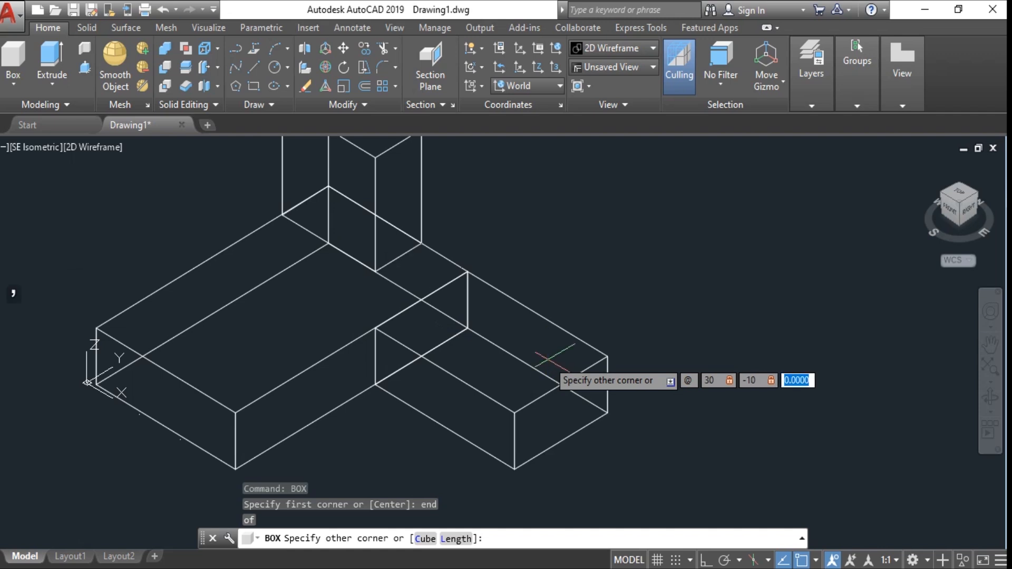
text(10)
key(Return)
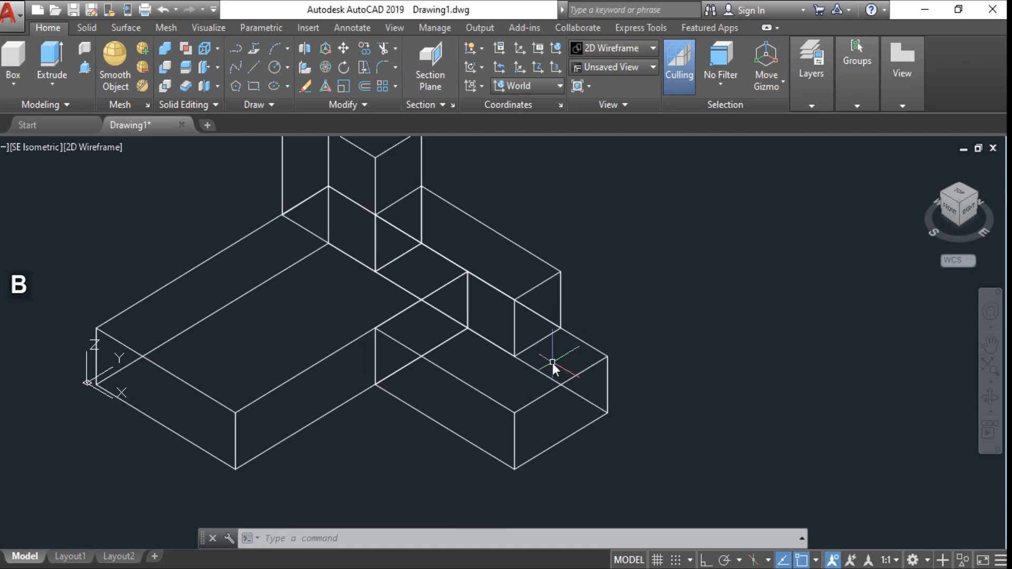
text(BOX)
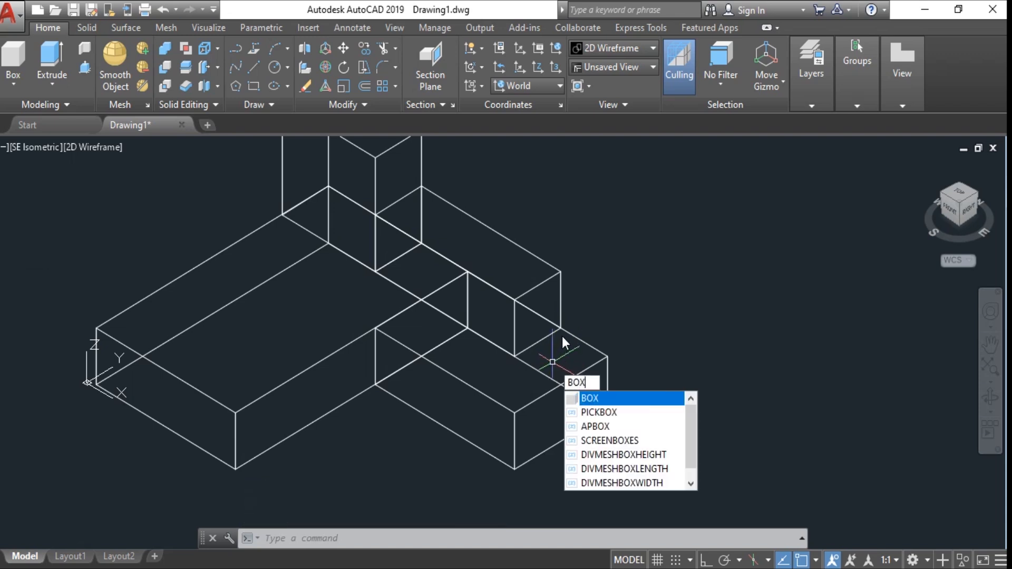
key(space)
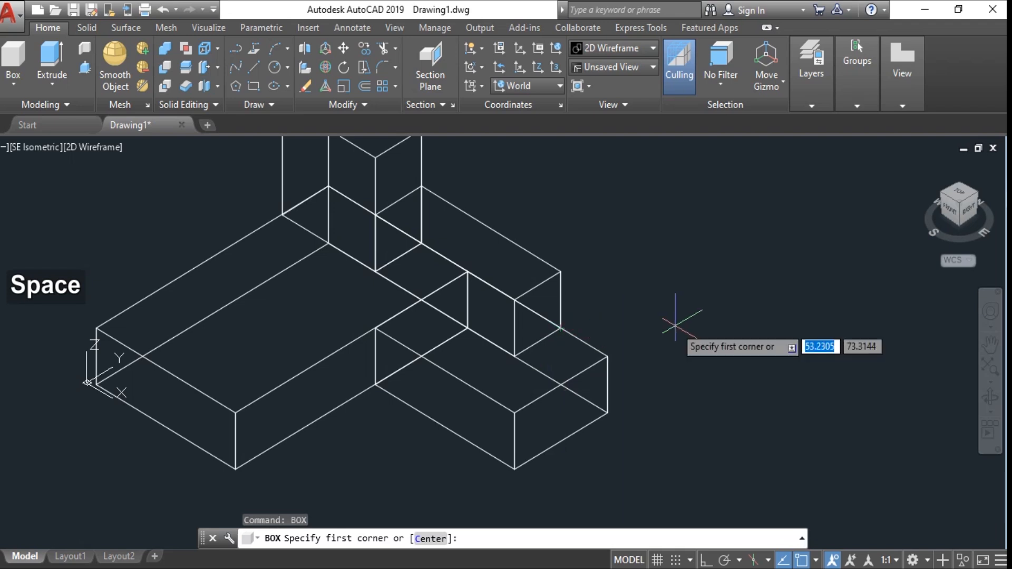
text(end)
key(space)
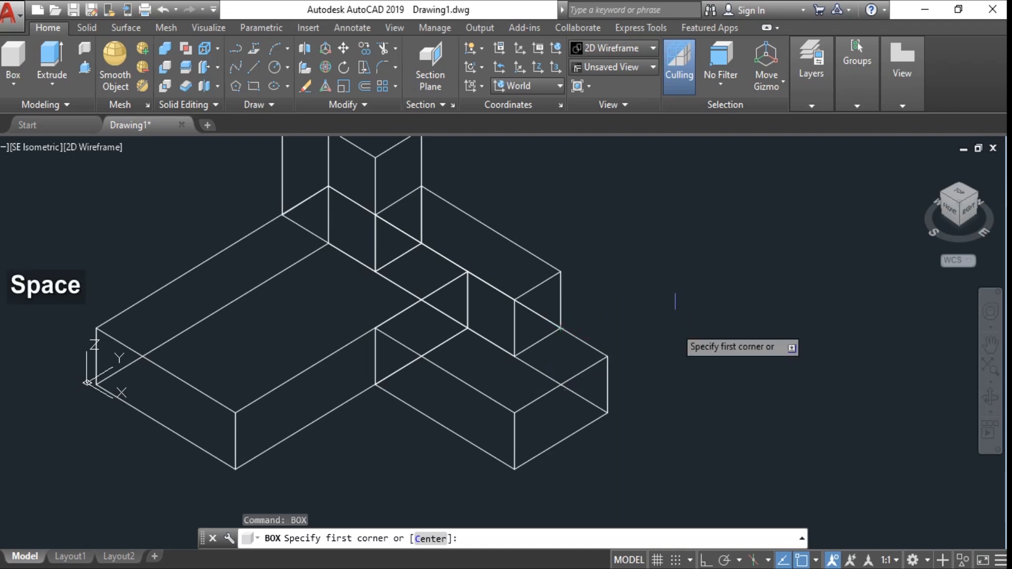
click(559, 328)
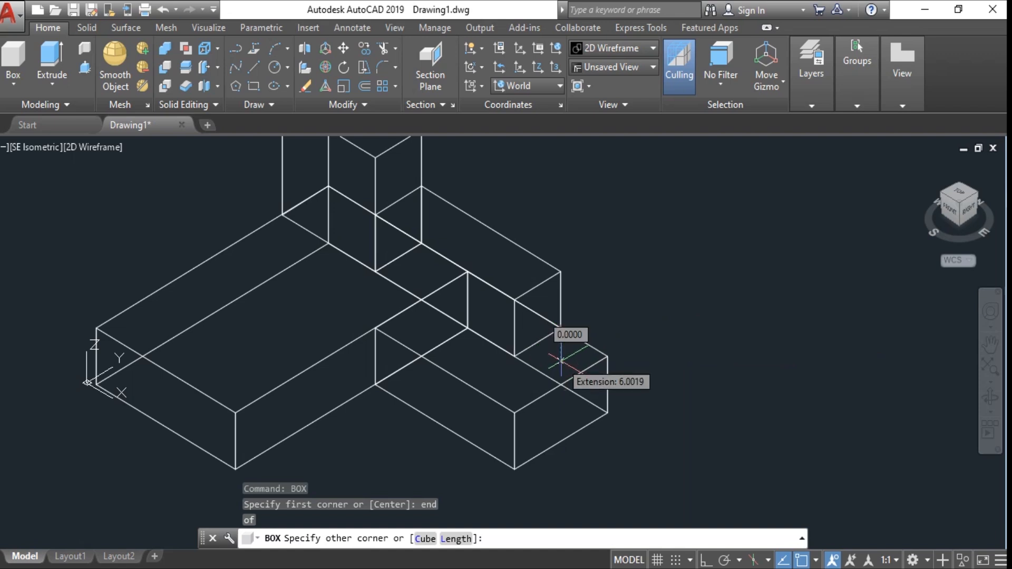
text(@10)
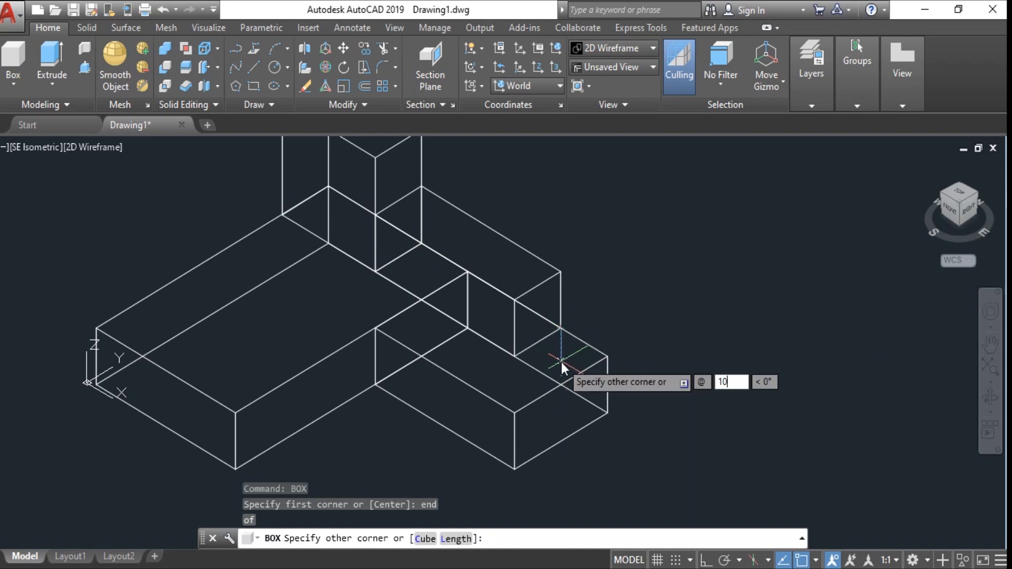
key(Tab)
text(-10)
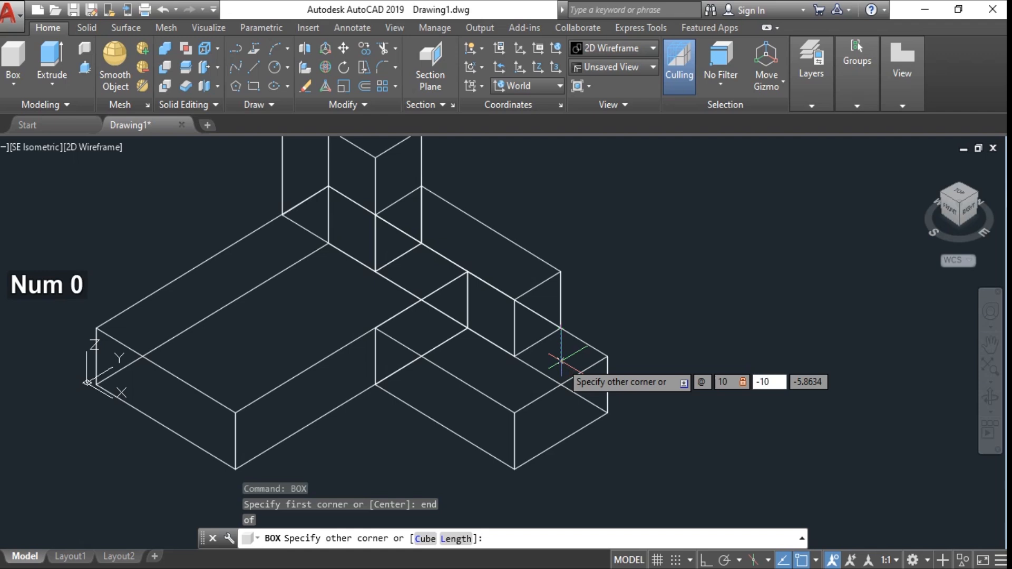
key(Tab)
text(30)
key(Return)
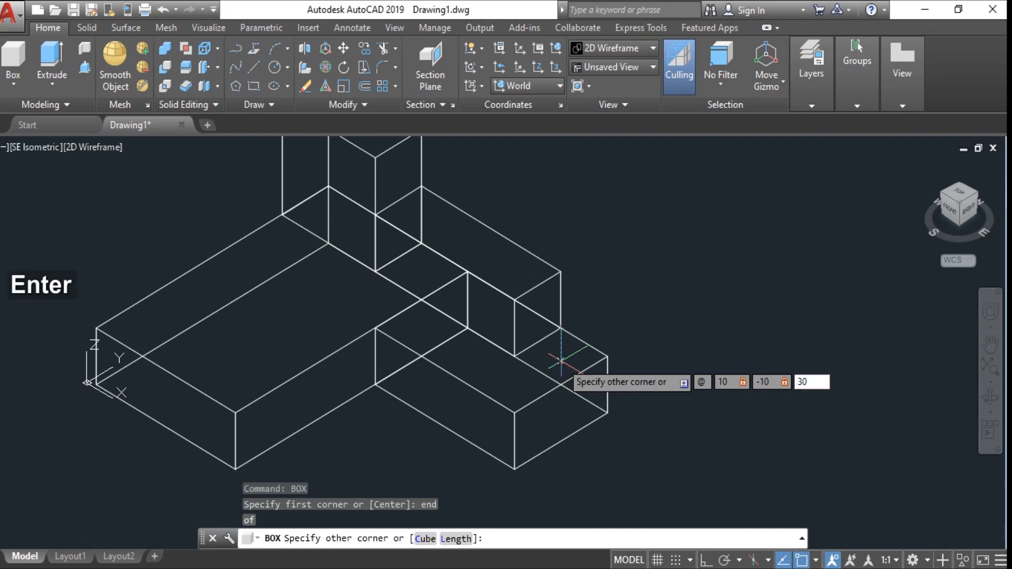
scroll(561, 361, down, 2)
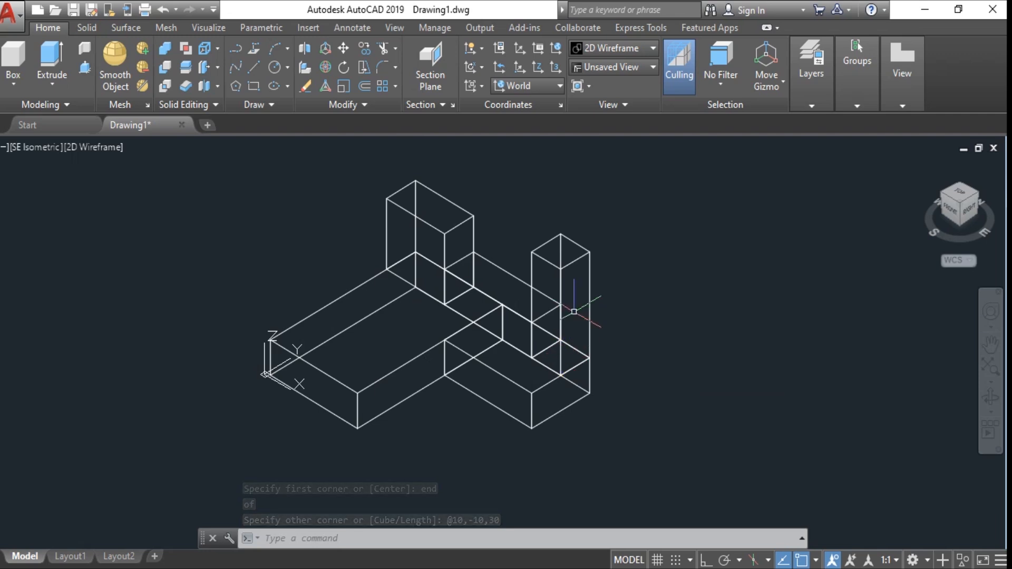
mouse_move(583, 319)
shift+middle_down()
mouse_move(519, 311)
mouse_move(476, 275)
mouse_move(384, 287)
mouse_move(361, 273)
mouse_move(368, 266)
mouse_move(551, 296)
mouse_move(627, 332)
shift+middle_up()
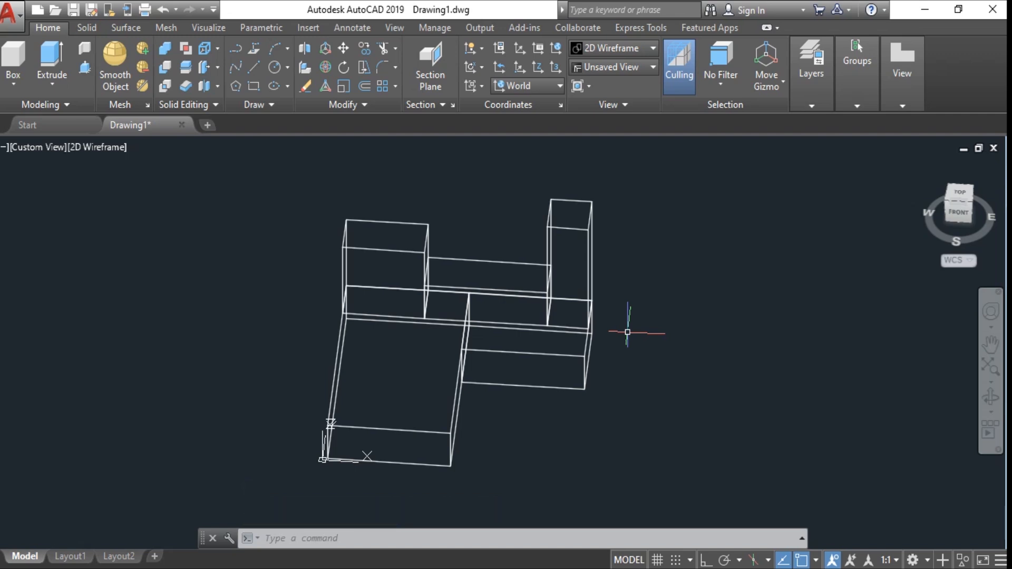
text(box)
key(Return)
key(alt)
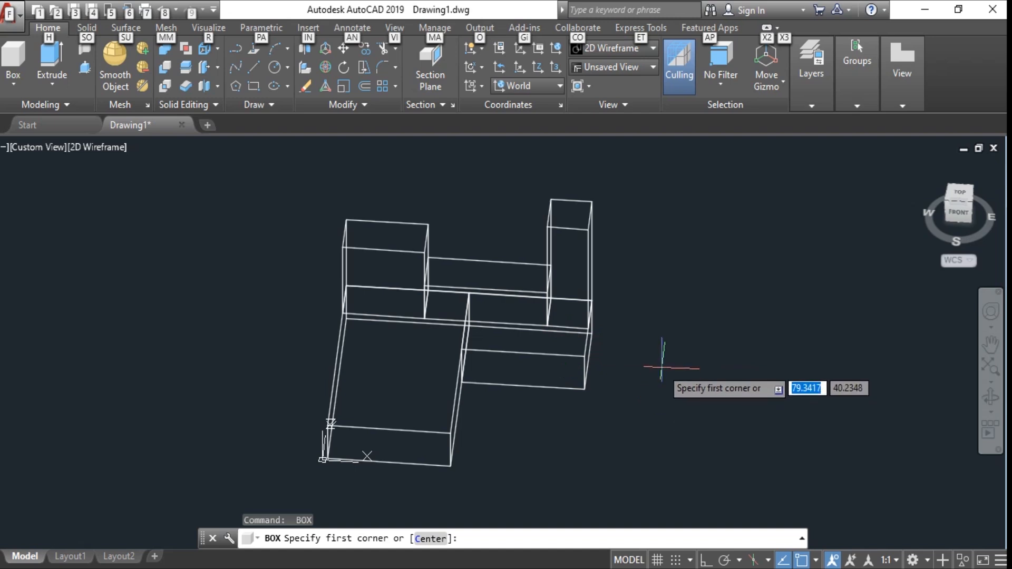
key(Escape)
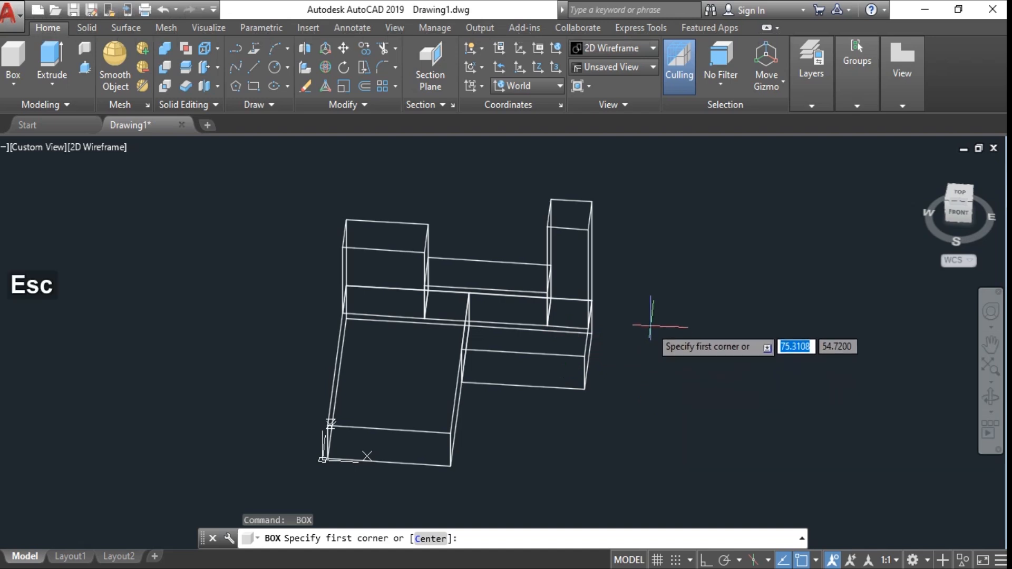
text(ucs)
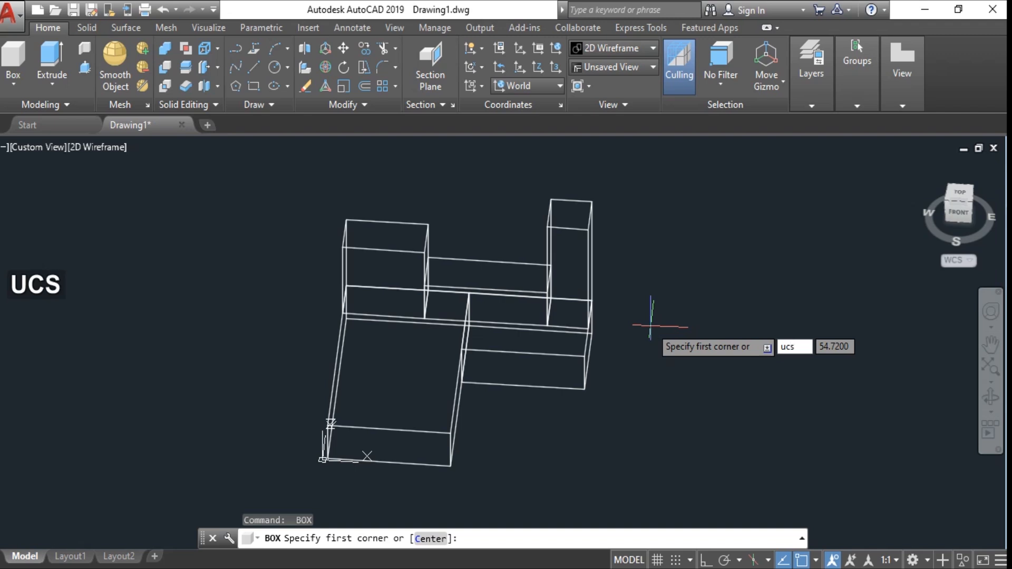
key(Escape)
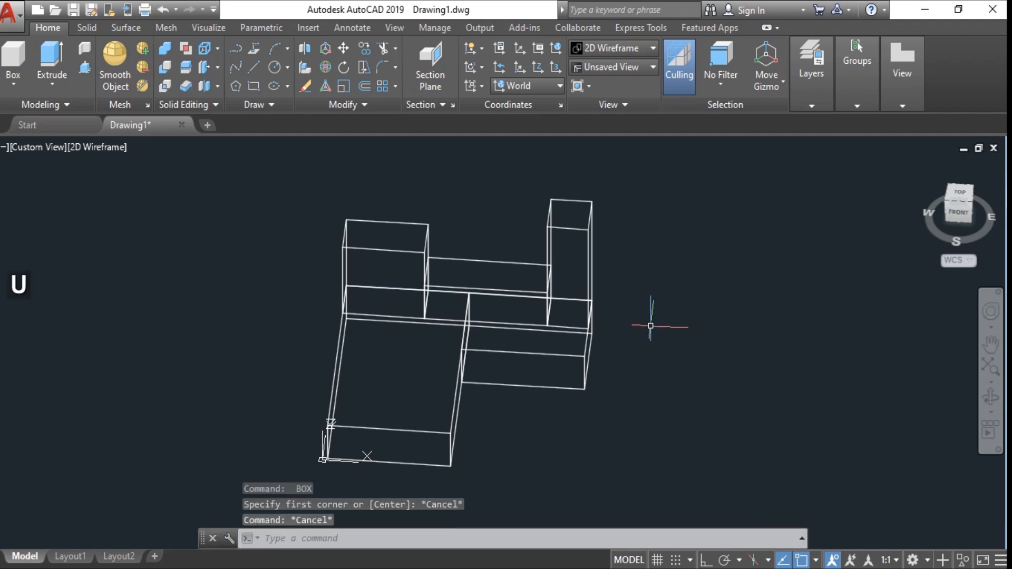
- Rotate the UCS by -90 degrees about its Z axis
text(ucs)
key(space)
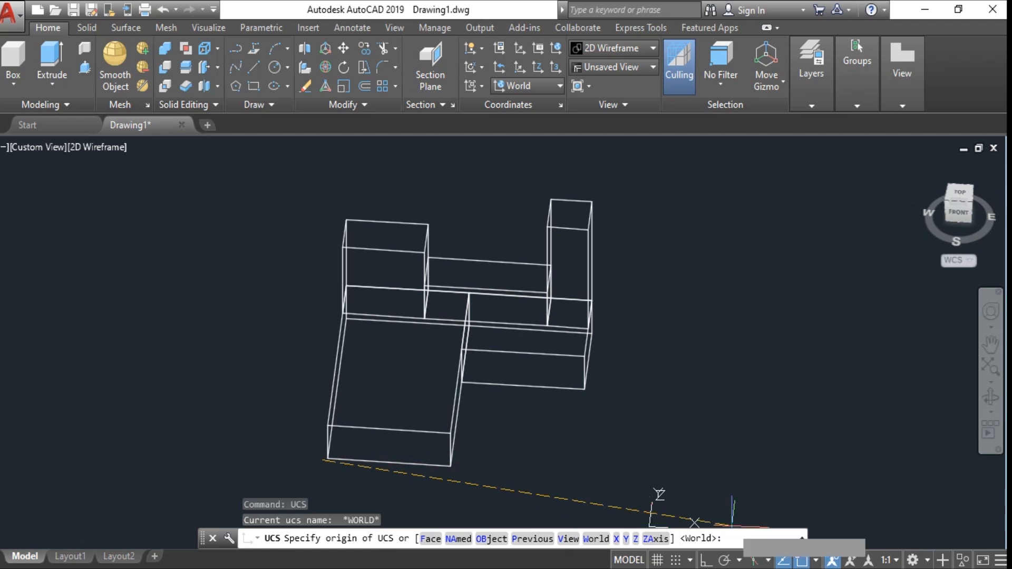
text(z)
key(space)
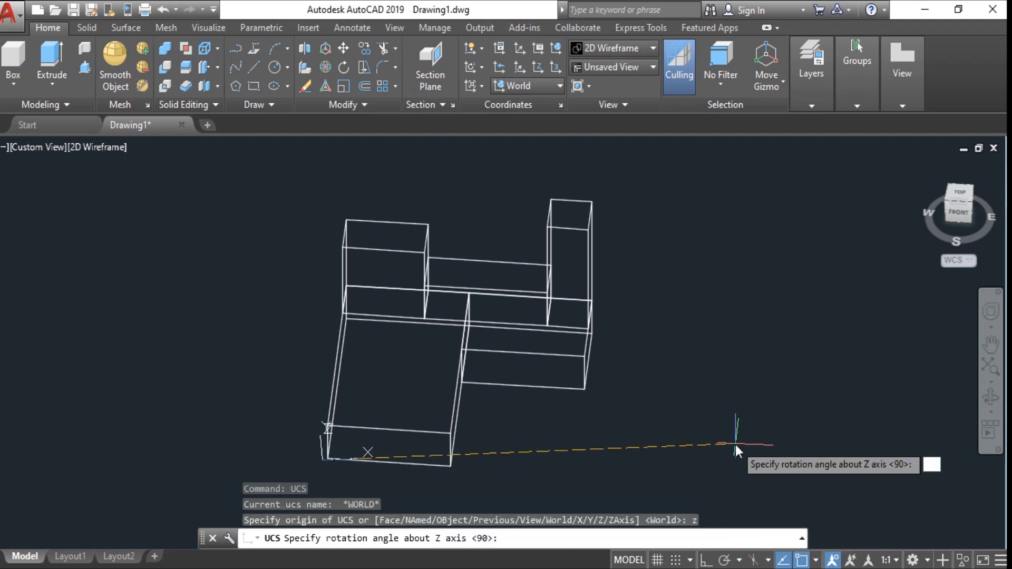
text(-90)
key(space)
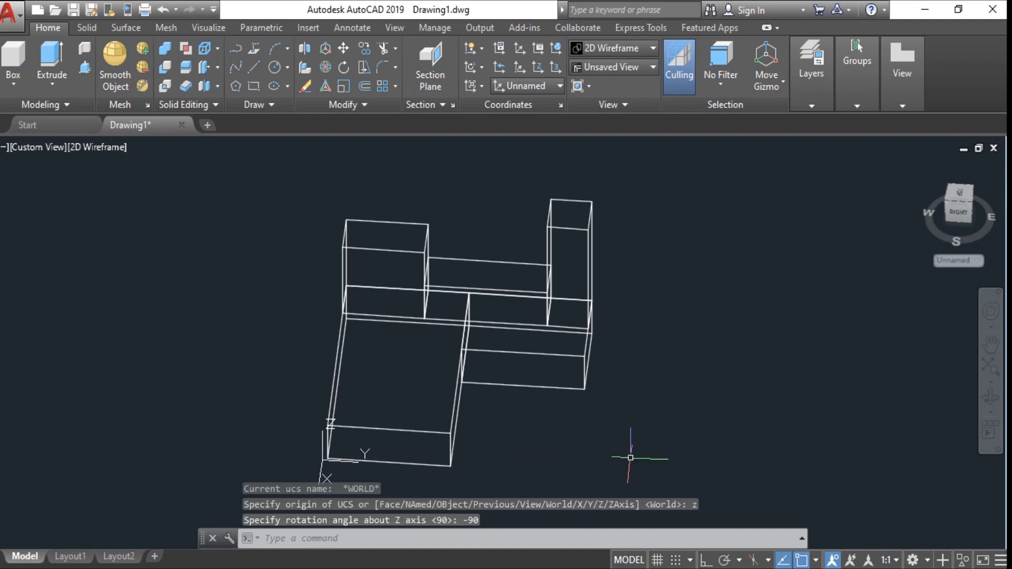
middle_drag(588, 444, 612, 390)
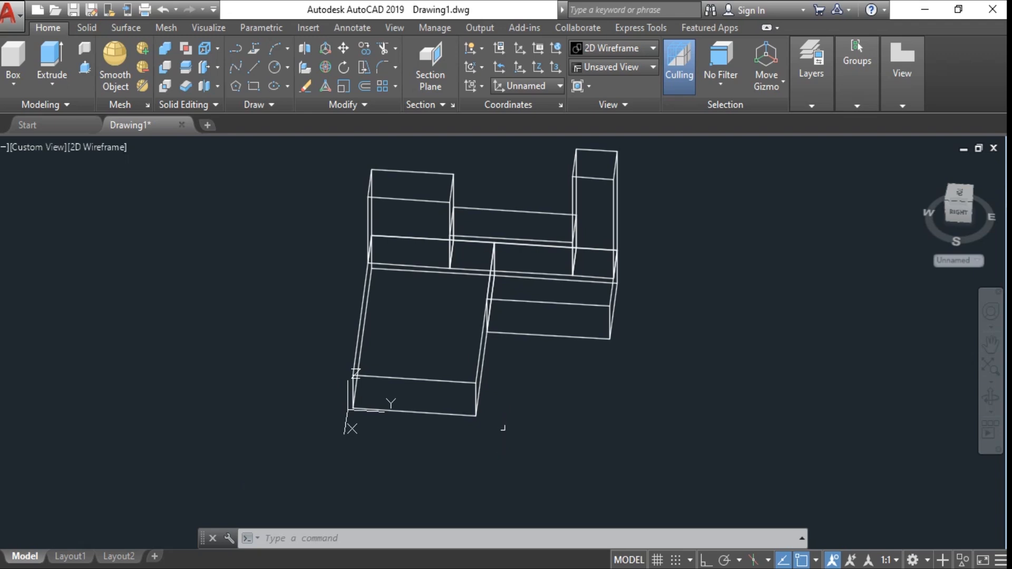
text(WED)
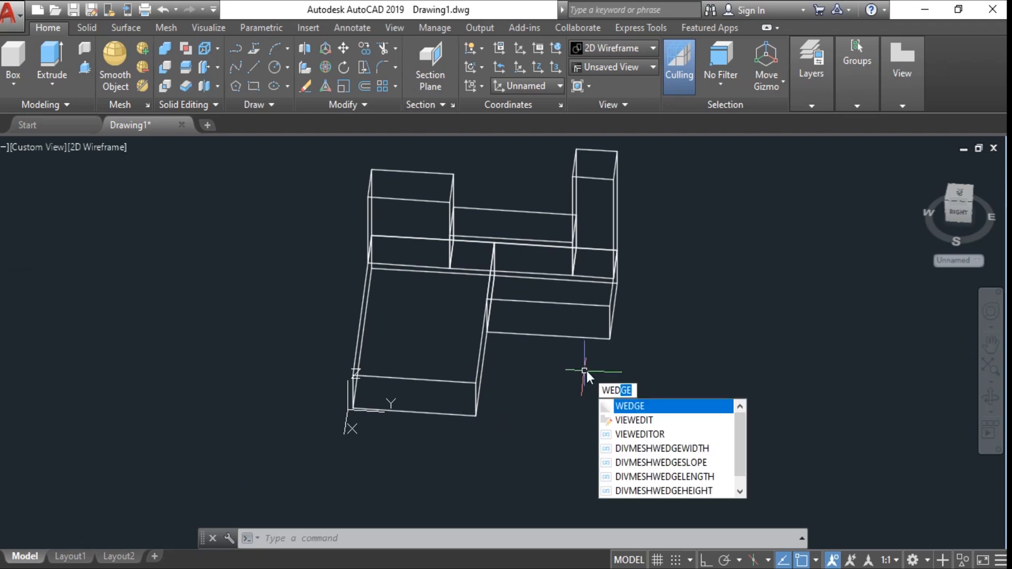
key(BackSpace)
key(BackSpace)
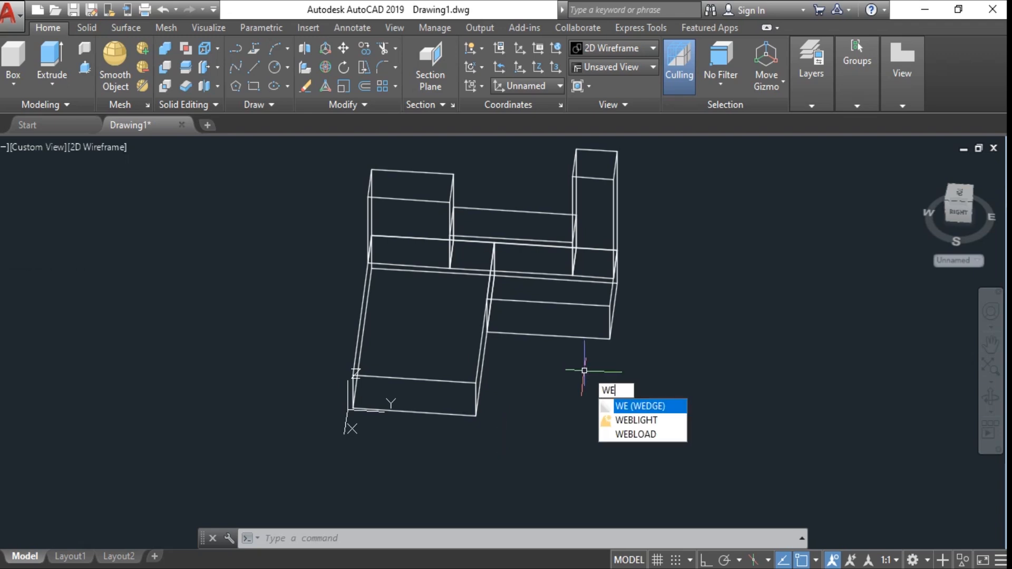
key(space)
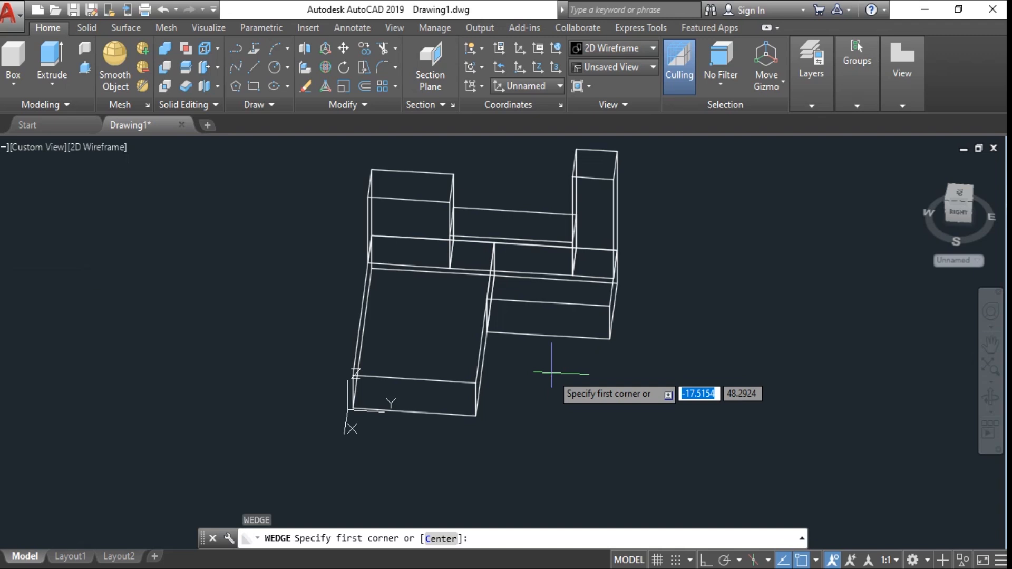
text(end)
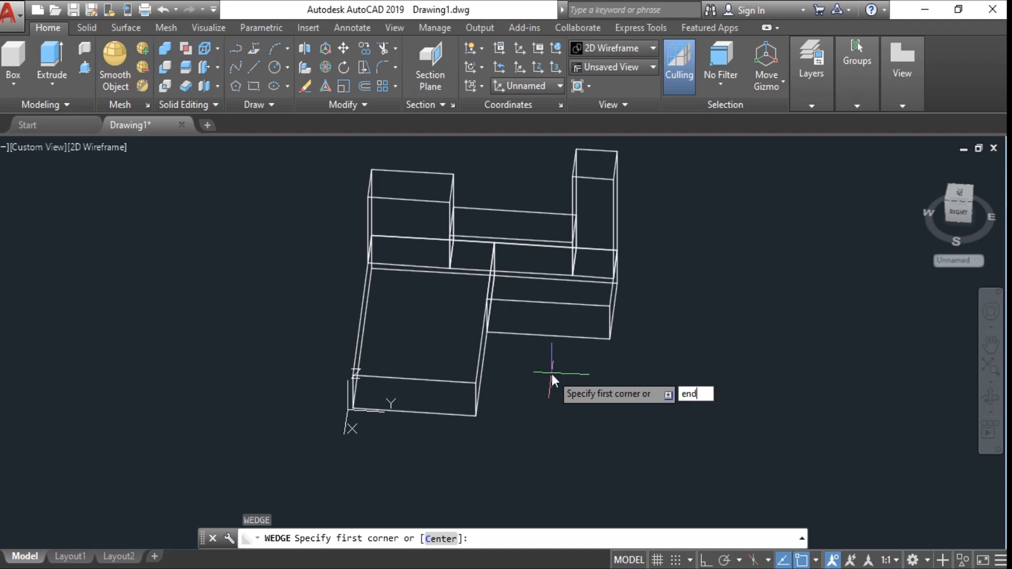
key(Return)
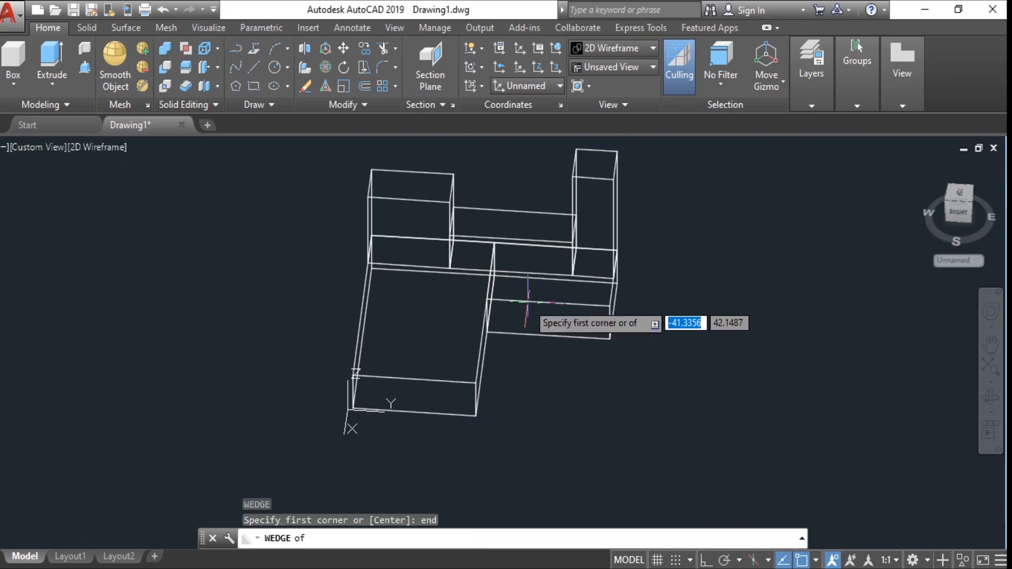
shift+middle_drag(527, 301, 382, 267)
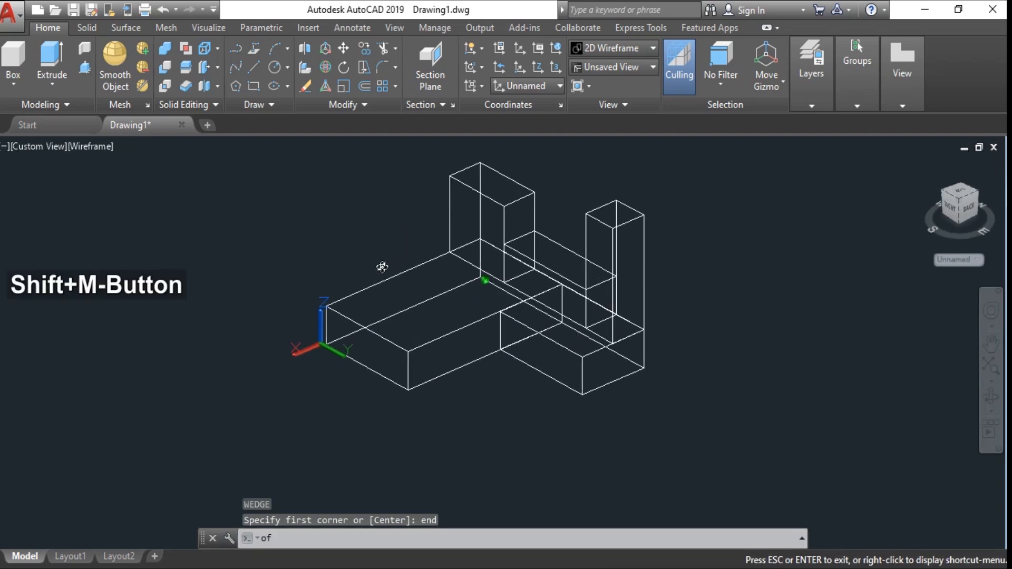
scroll(442, 250, up, 4)
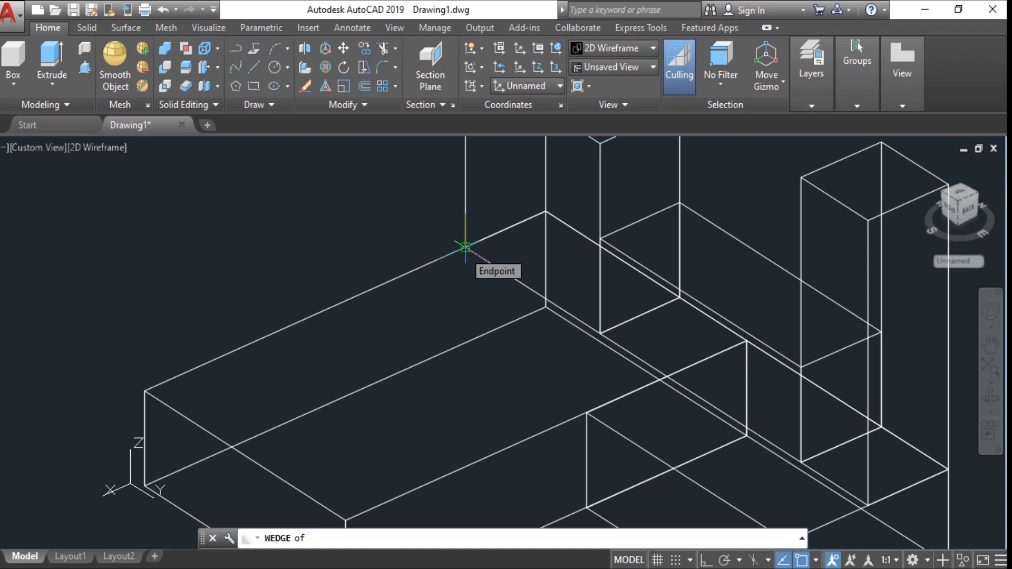
click(464, 246)
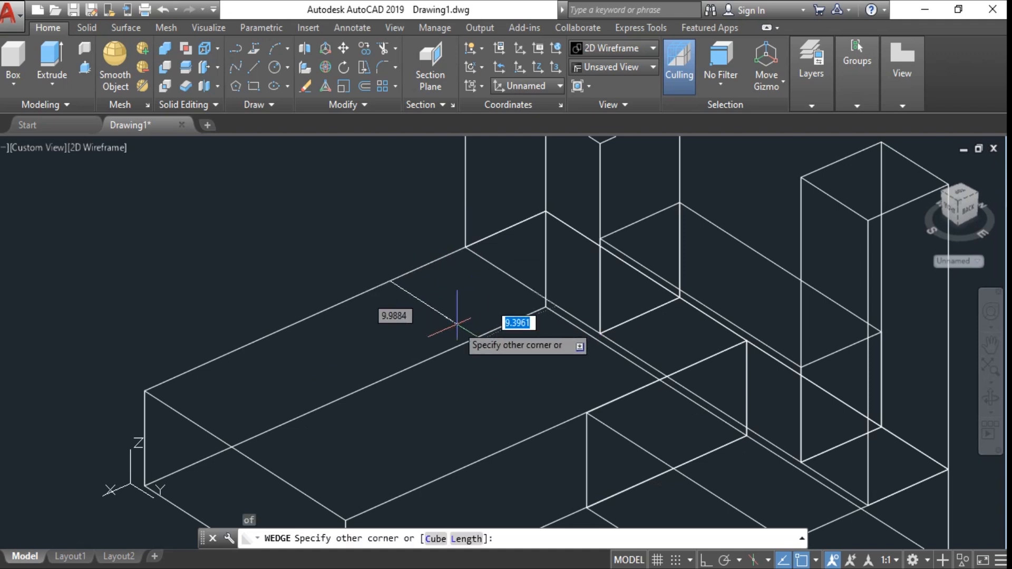
text(@4,)
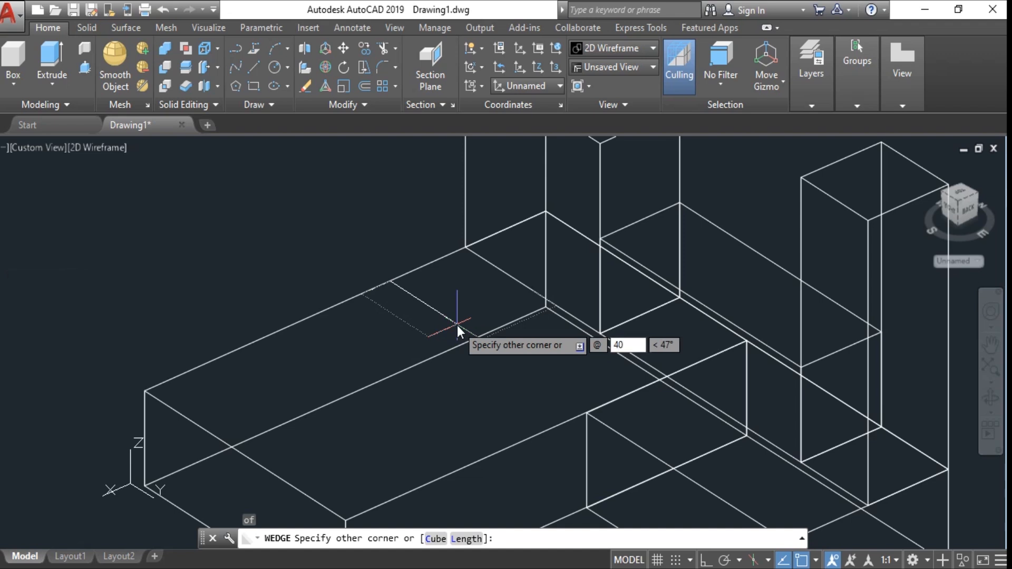
text(1)
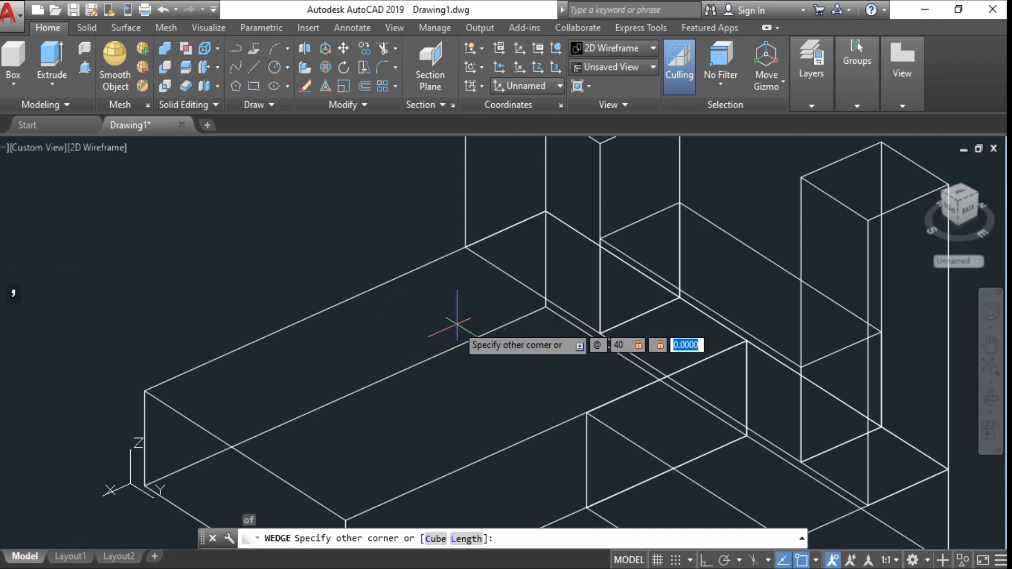
text(20)
key(Return)
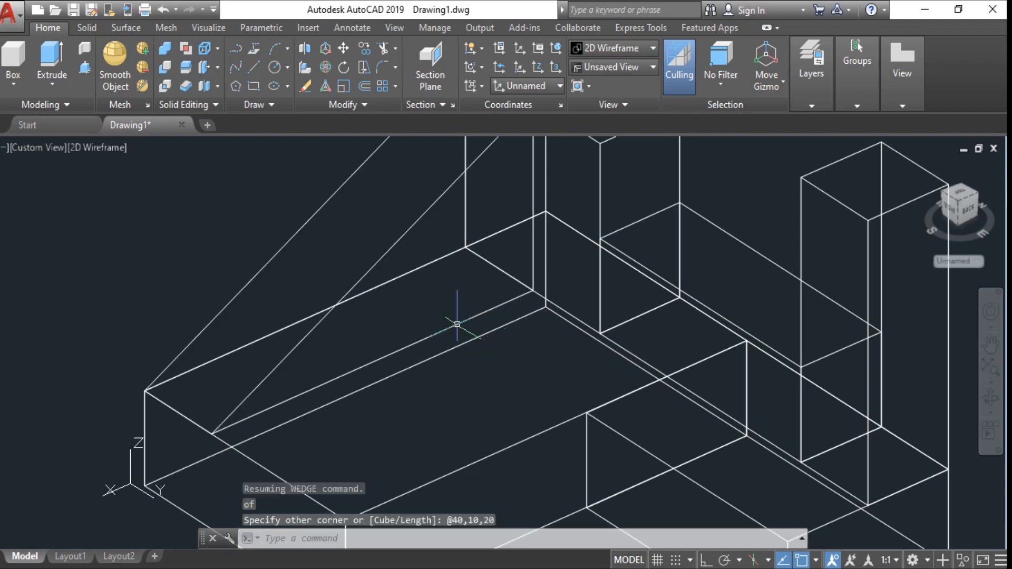
- Union all six solids, the five boxes and the wedge, into a single solid
scroll(457, 325, down, 3)
mouse_move(564, 205)
shift+middle_down()
mouse_move(583, 194)
mouse_move(671, 234)
mouse_move(707, 165)
mouse_move(679, 174)
mouse_move(644, 247)
shift+middle_up()
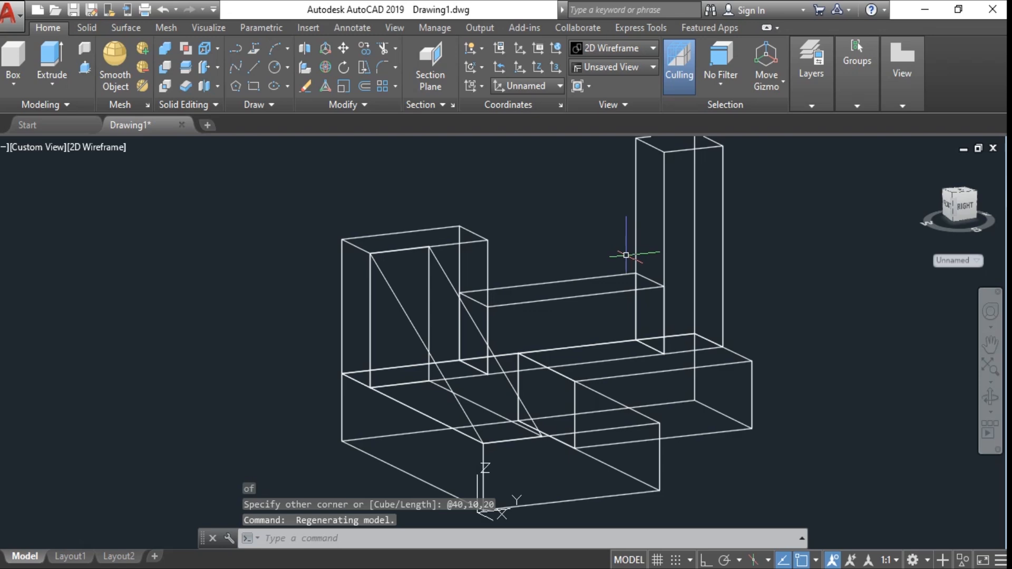
shift+middle_drag(614, 248, 464, 264)
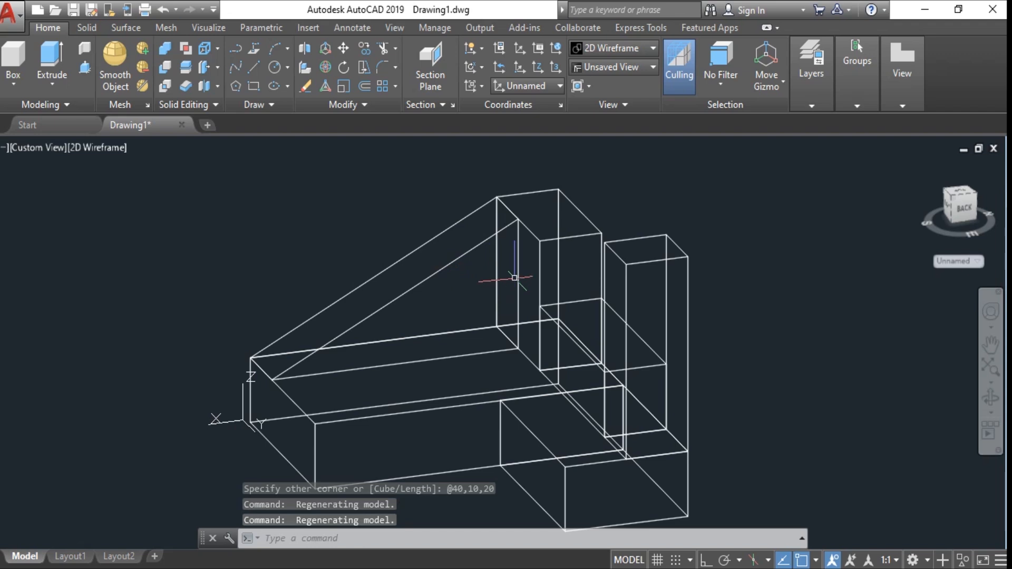
shift+middle_drag(430, 252, 485, 264)
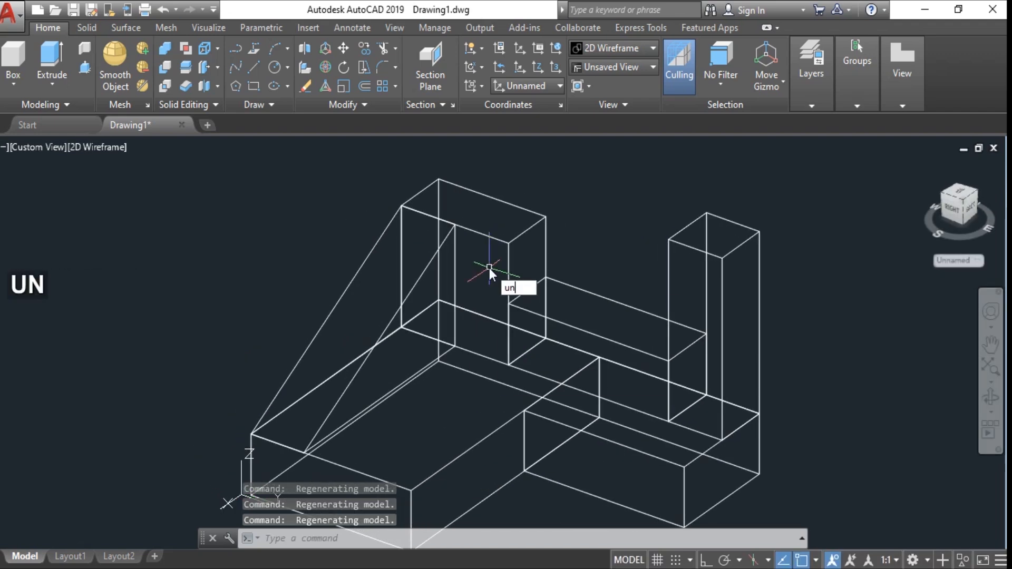
text(i)
key(space)
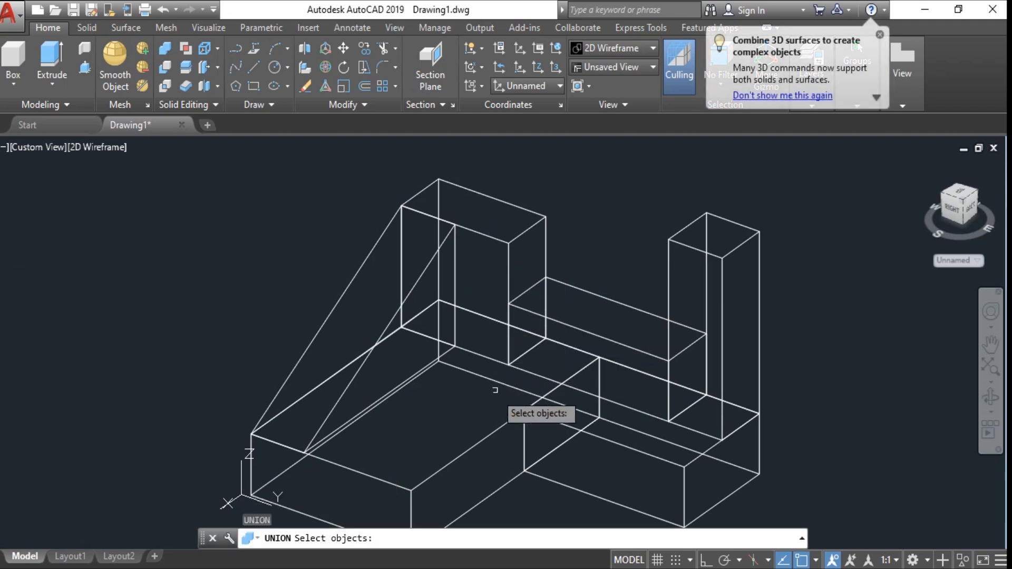
middle_drag(504, 409, 494, 316)
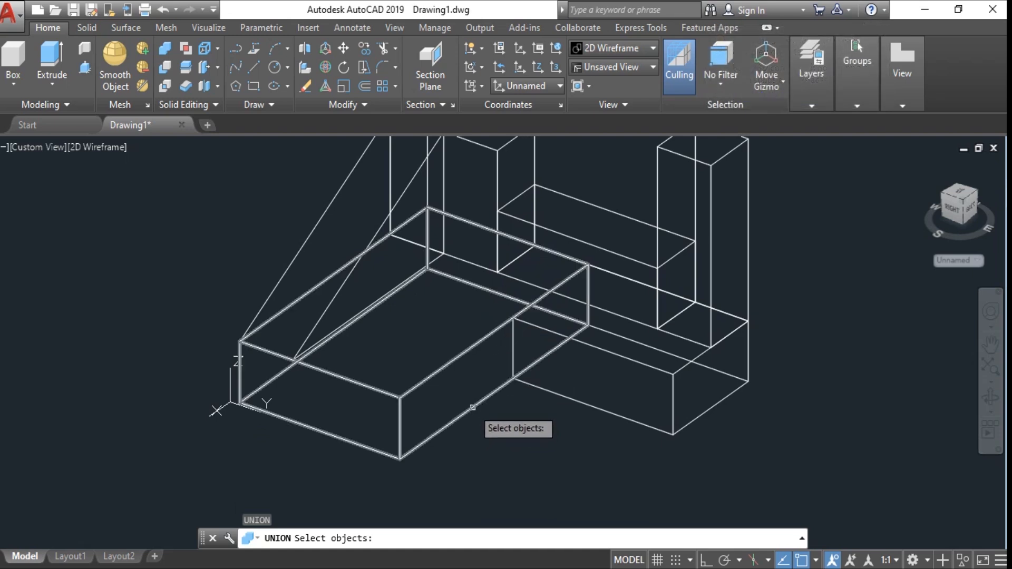
click(472, 406)
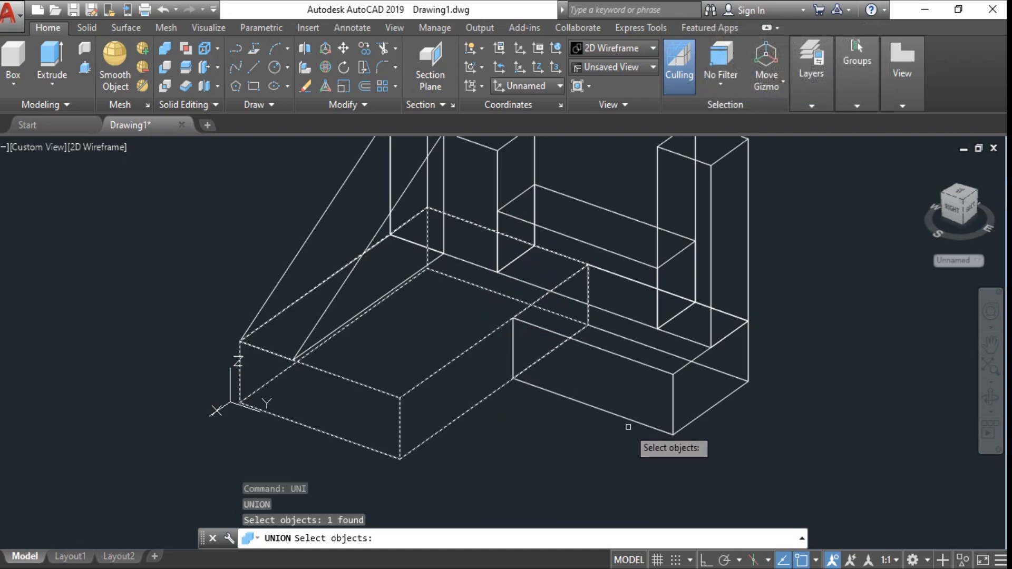
click(717, 400)
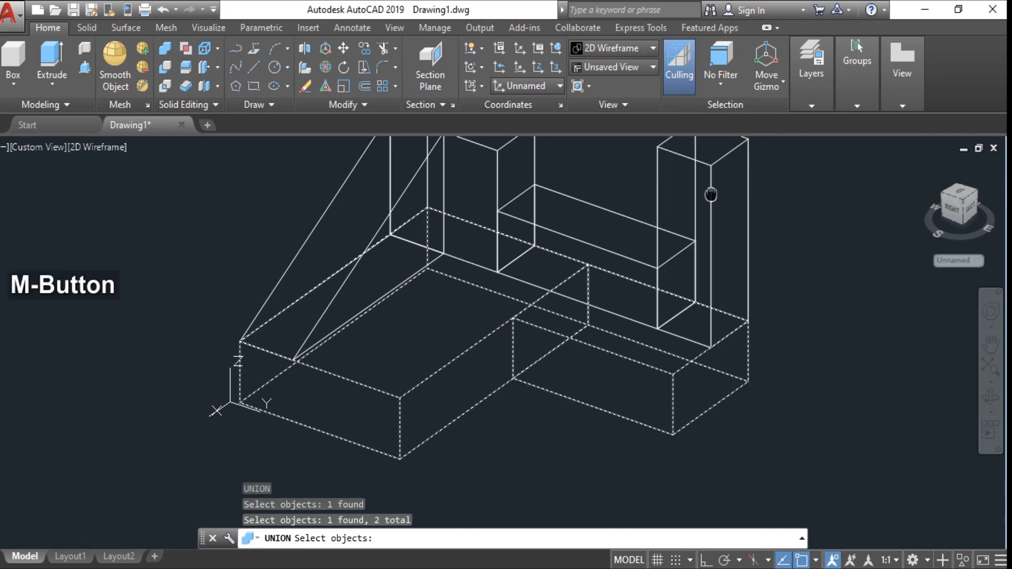
middle_drag(709, 195, 705, 259)
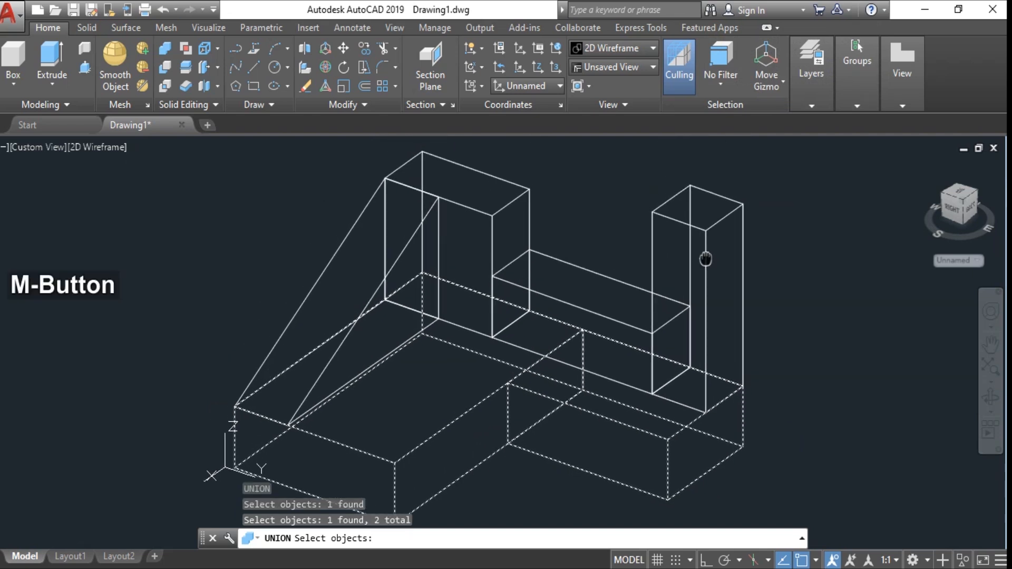
click(720, 191)
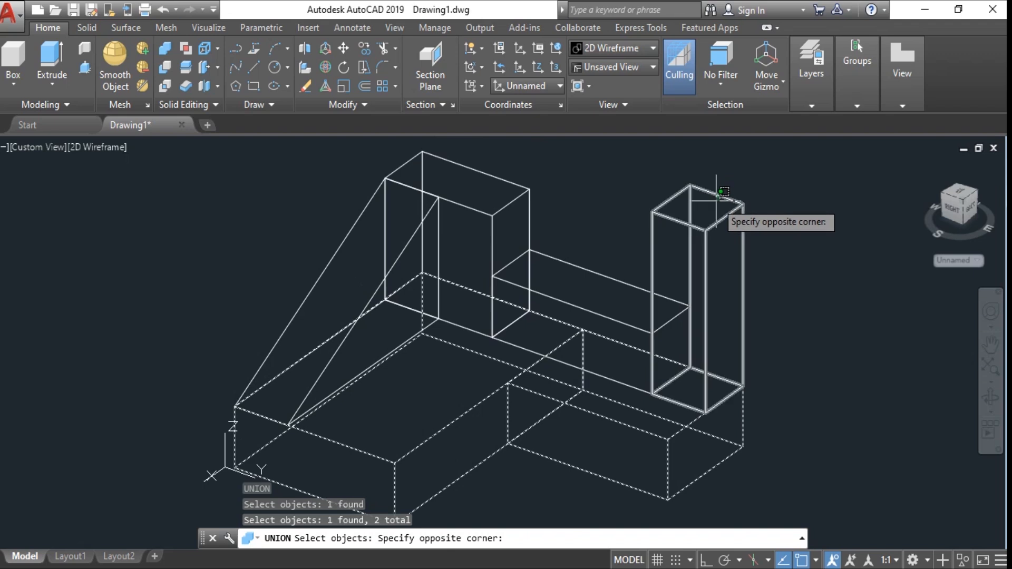
click(713, 201)
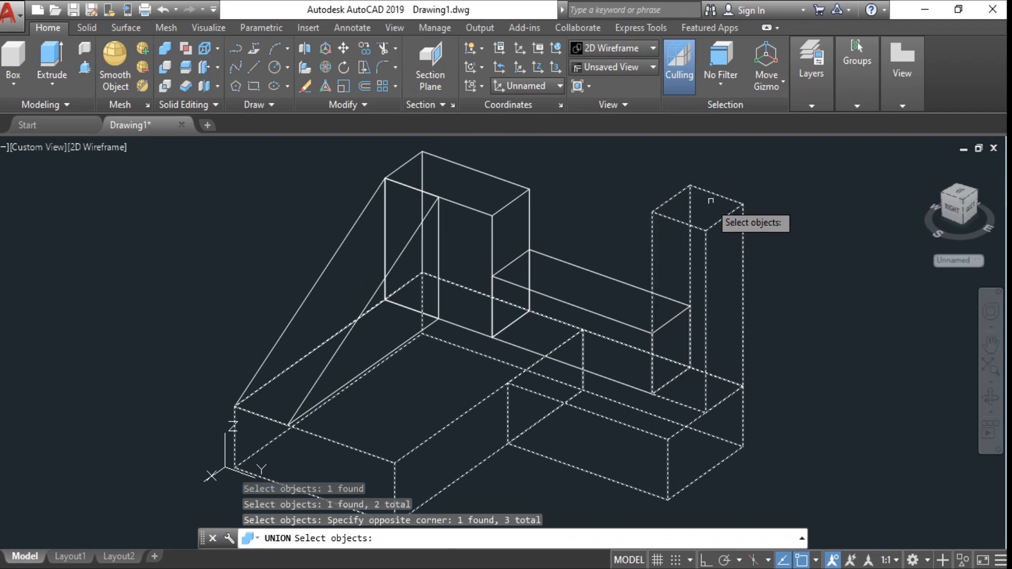
click(600, 275)
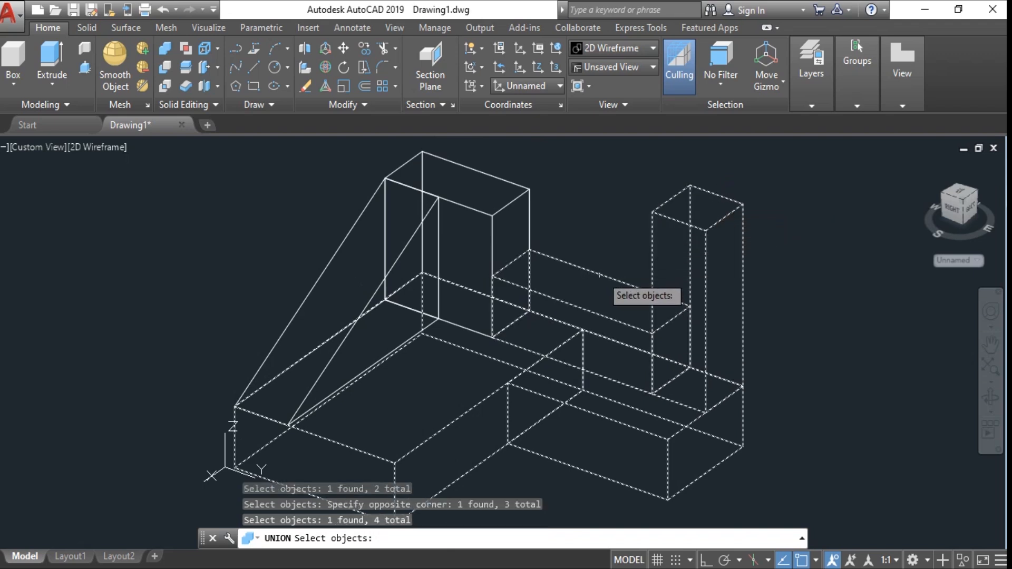
click(499, 179)
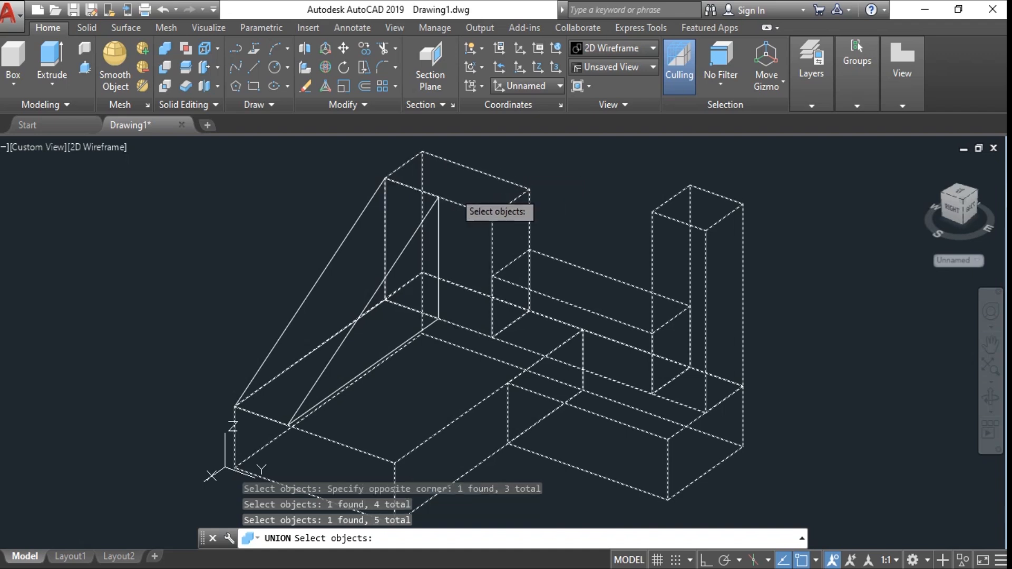
click(329, 262)
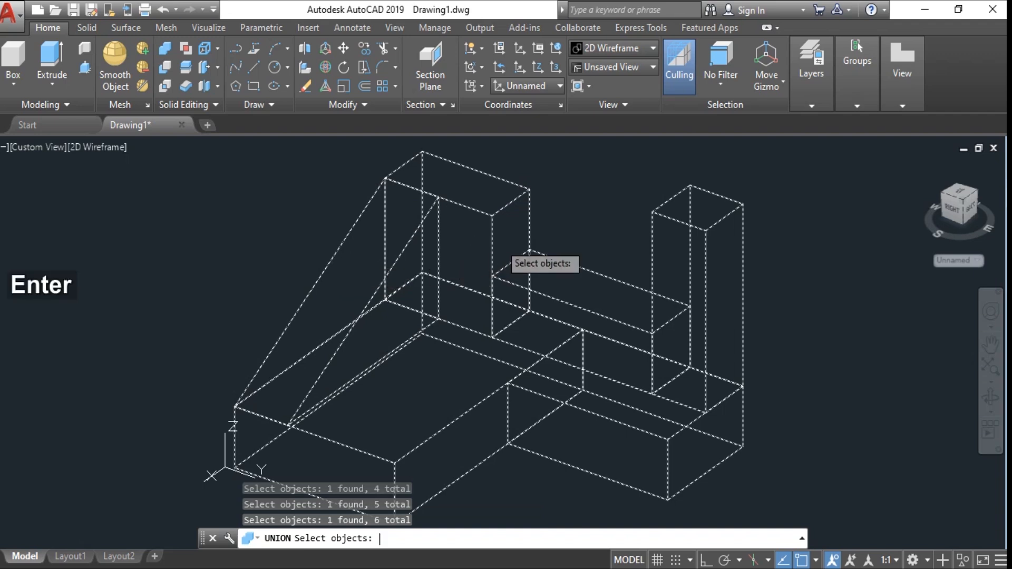
key(Return)
- Switch the viewport visual style to Conceptual
scroll(509, 231, down, 2)
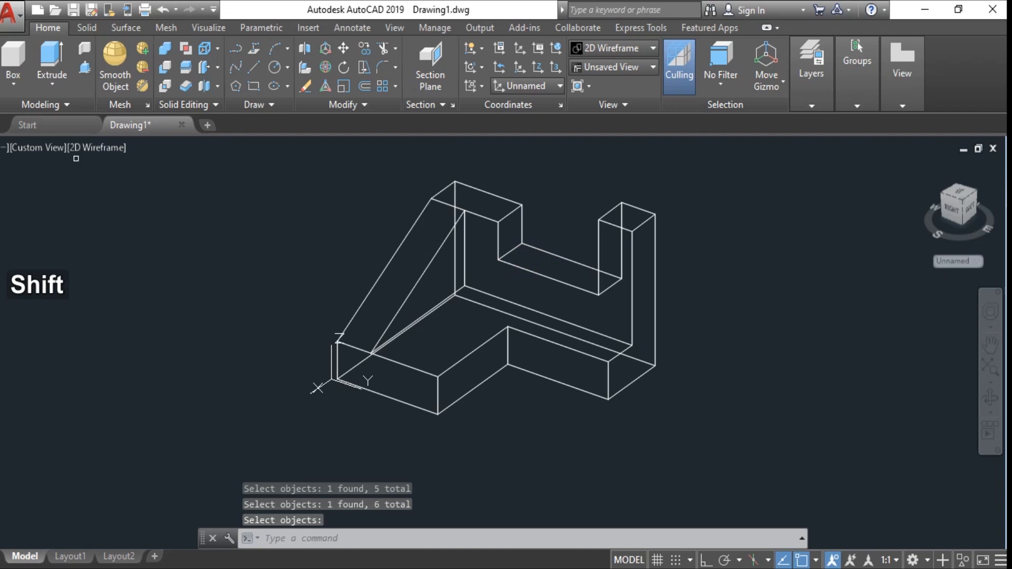
click(95, 152)
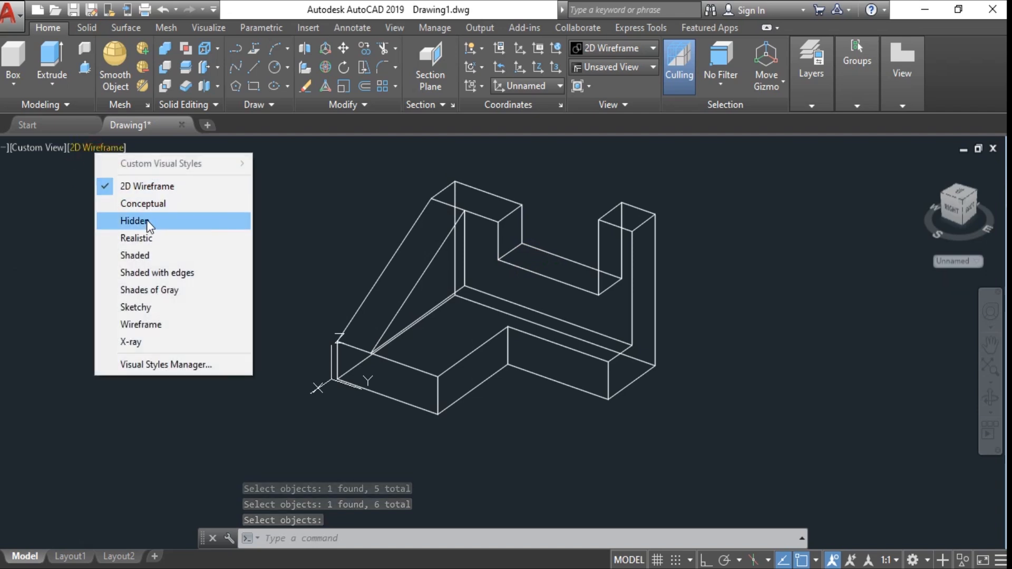
click(149, 205)
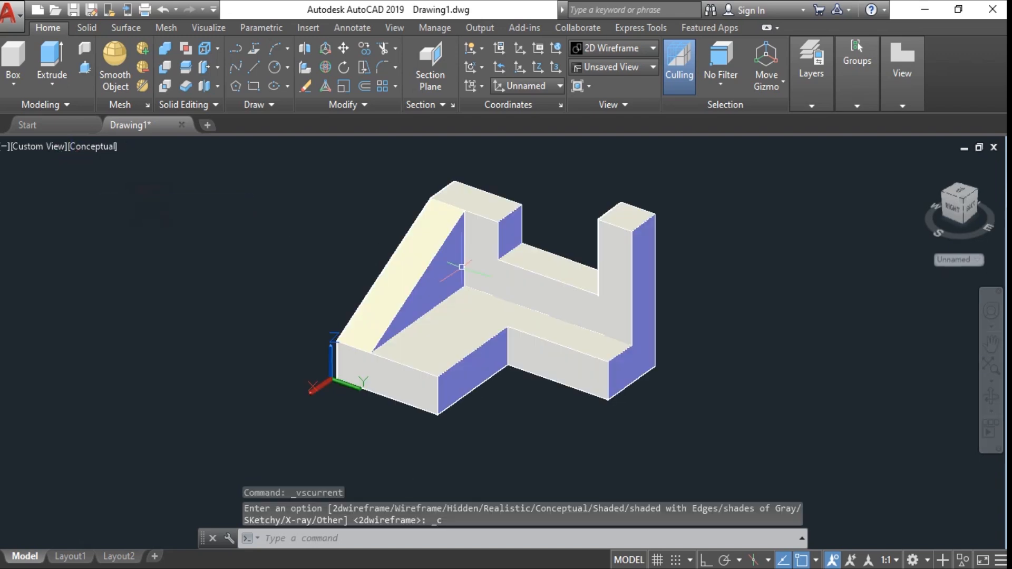
shift+middle_drag(462, 267, 362, 247)
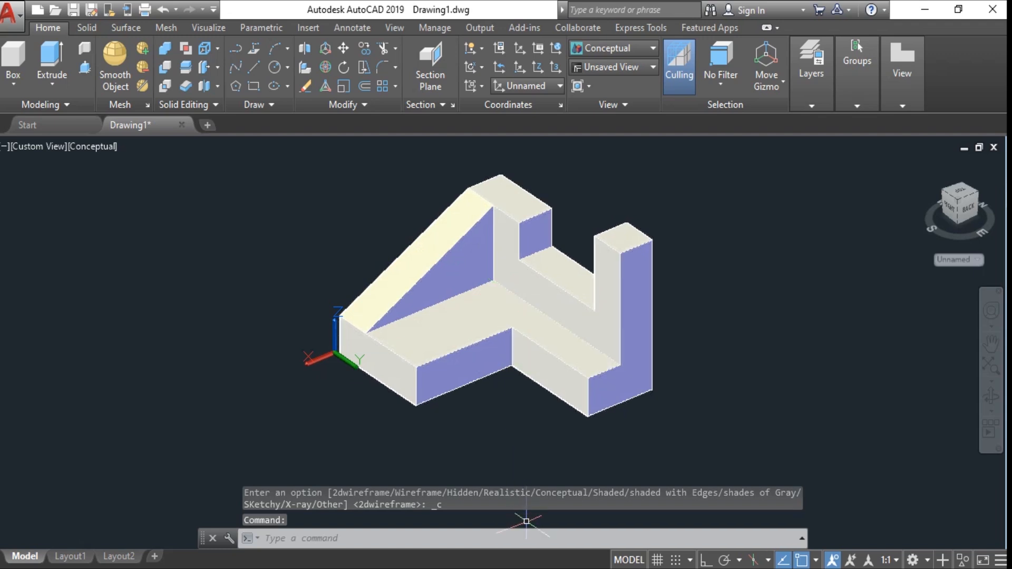
click(845, 56)
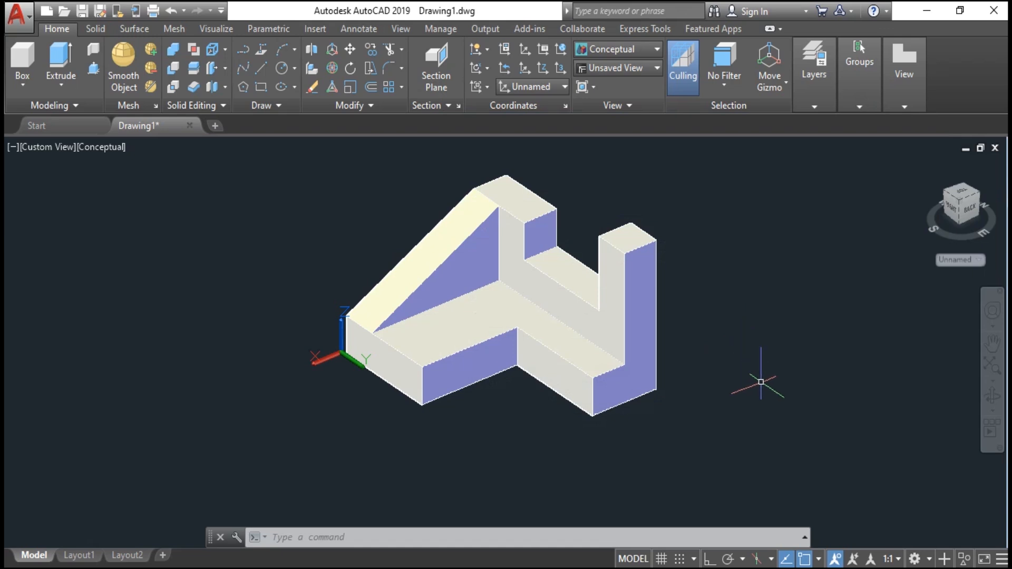
text(f)
key(space)
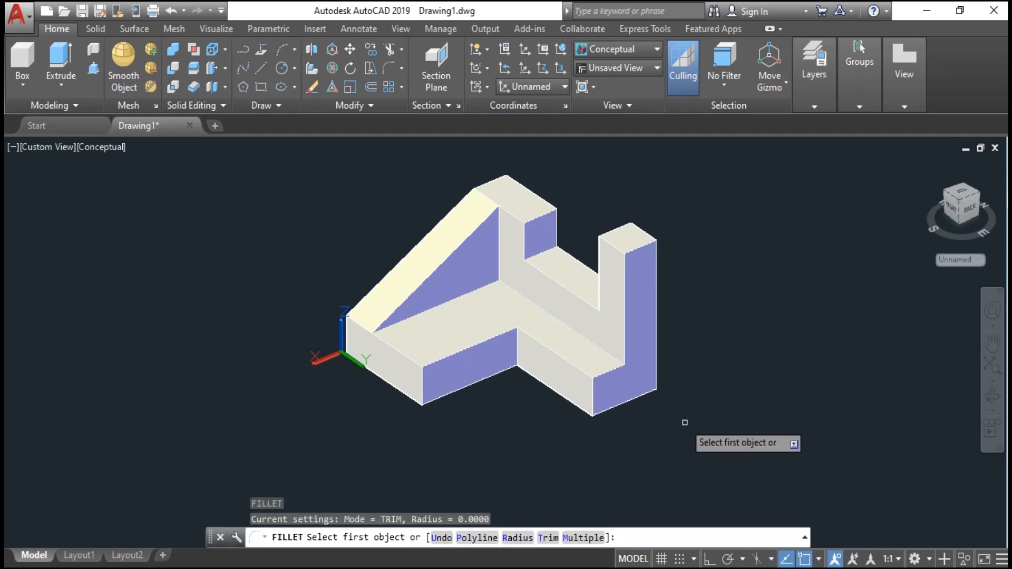
text(r)
key(space)
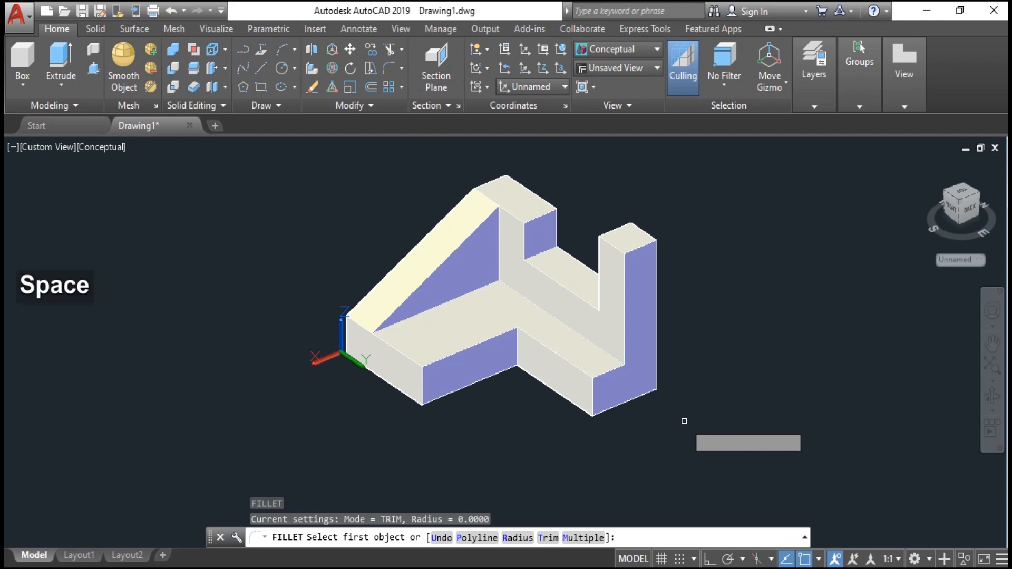
text(10)
key(space)
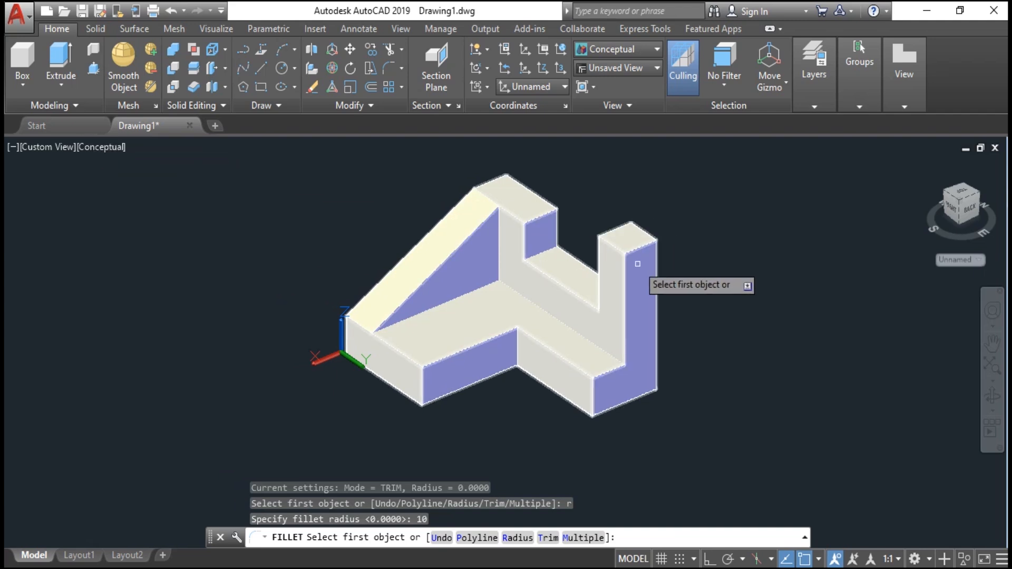
click(639, 248)
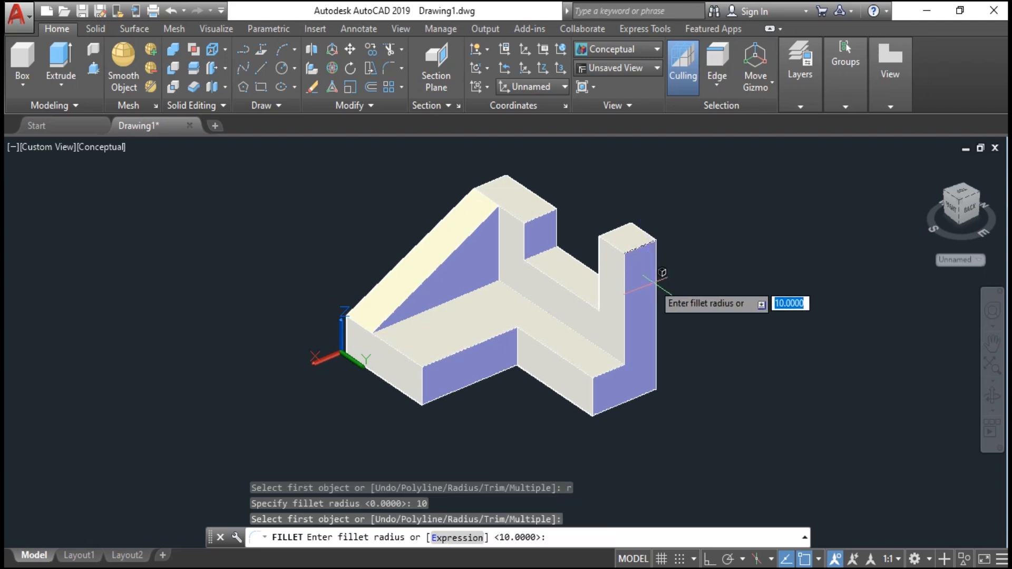
key(space)
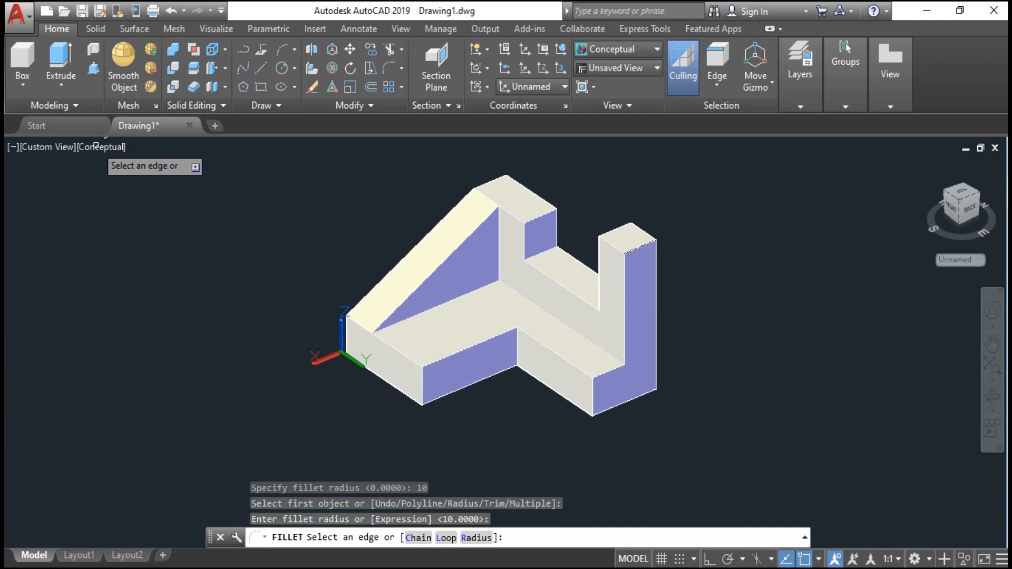
key(Escape)
- Switch the viewport visual style to 2D Wireframe
click(102, 146)
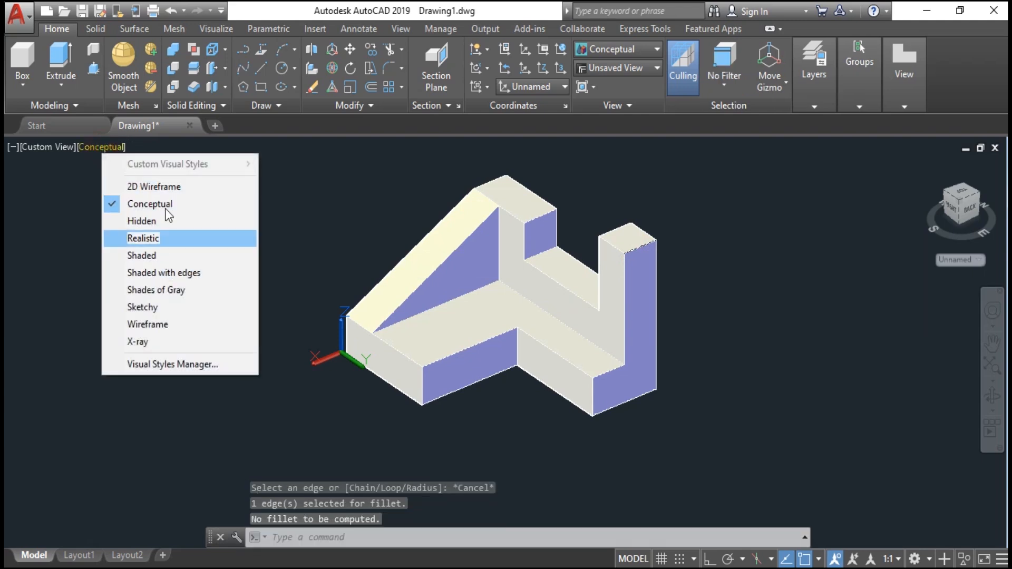
click(166, 193)
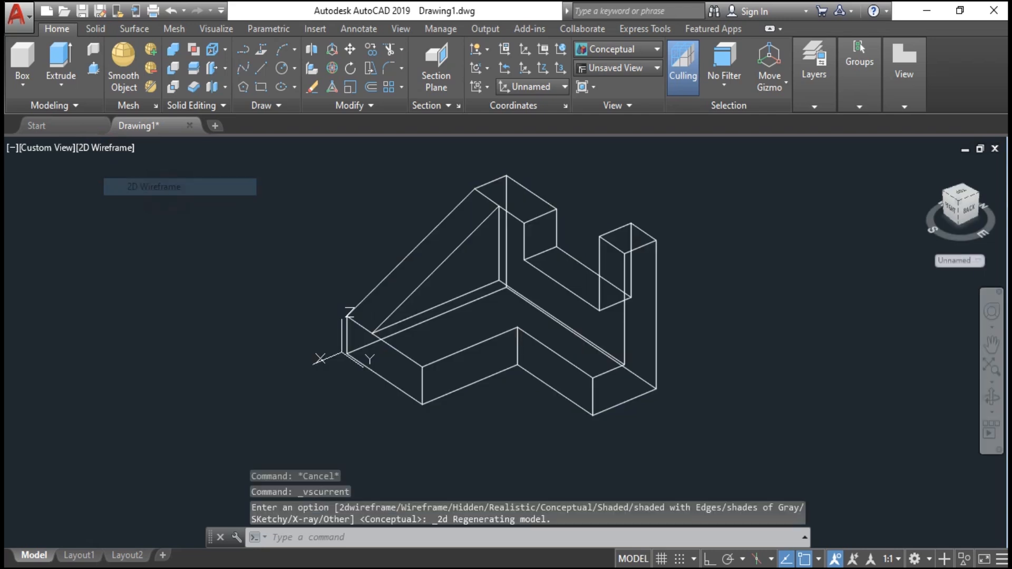
- Fillet the top outer edge of the tall upright box on the right with a radius of 10
scroll(652, 247, up, 2)
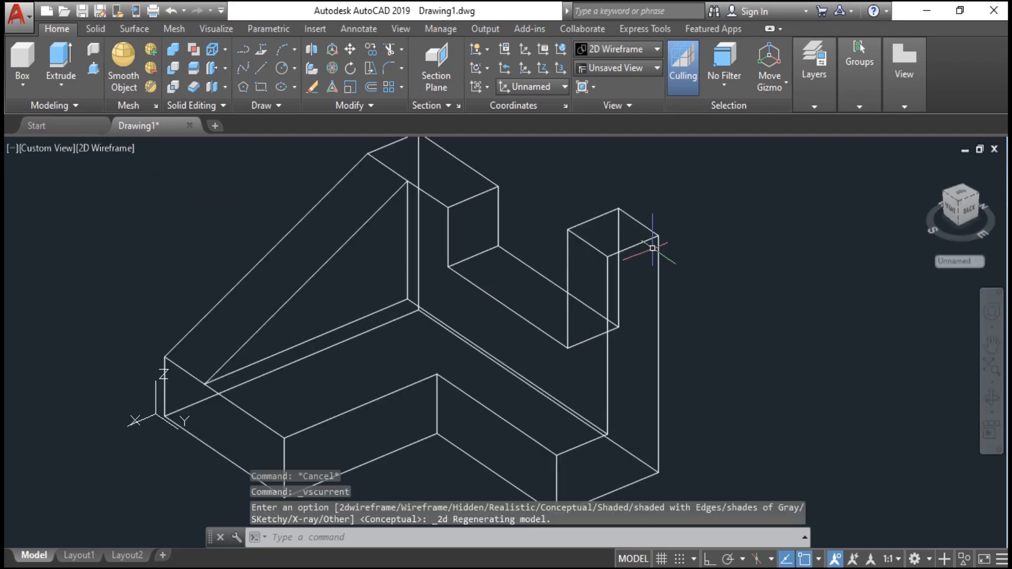
key(space)
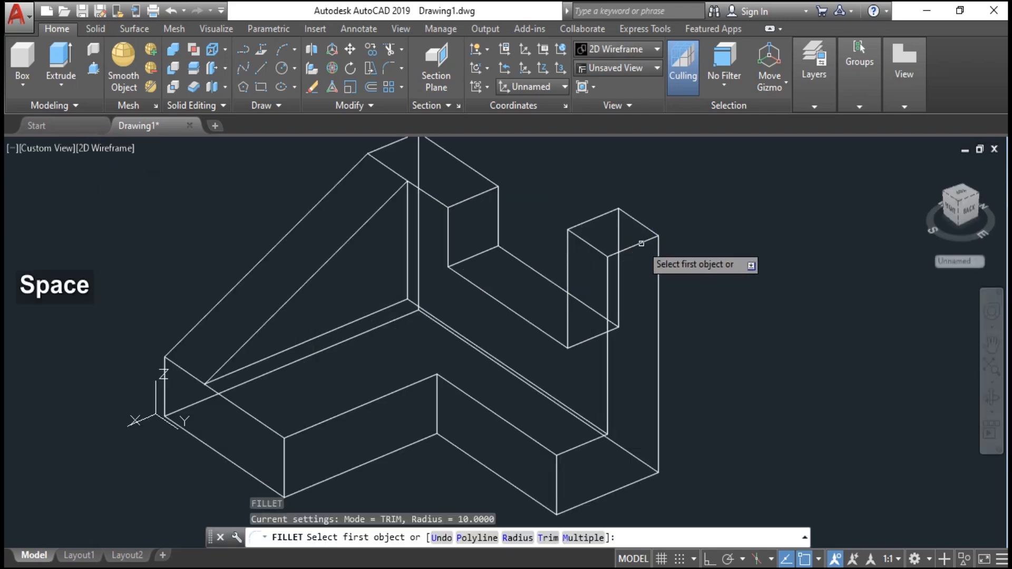
click(641, 244)
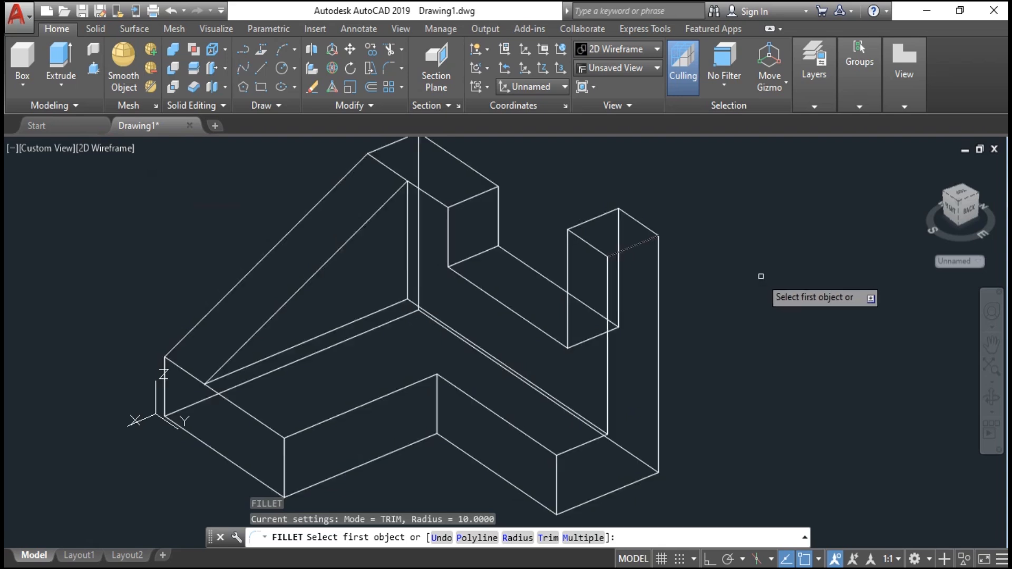
key(space)
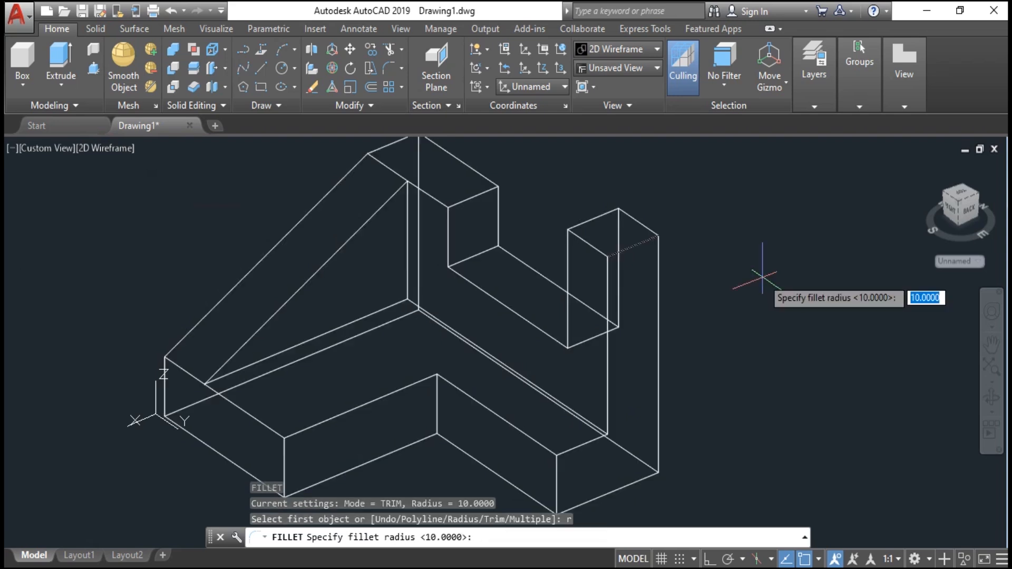
key(Return)
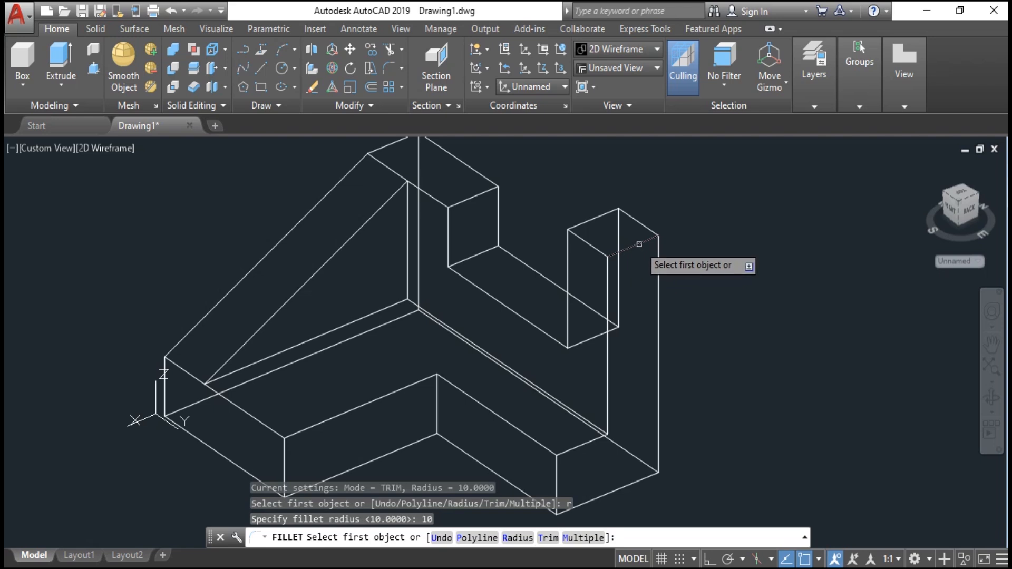
key(alt)
scroll(639, 244, up, 10)
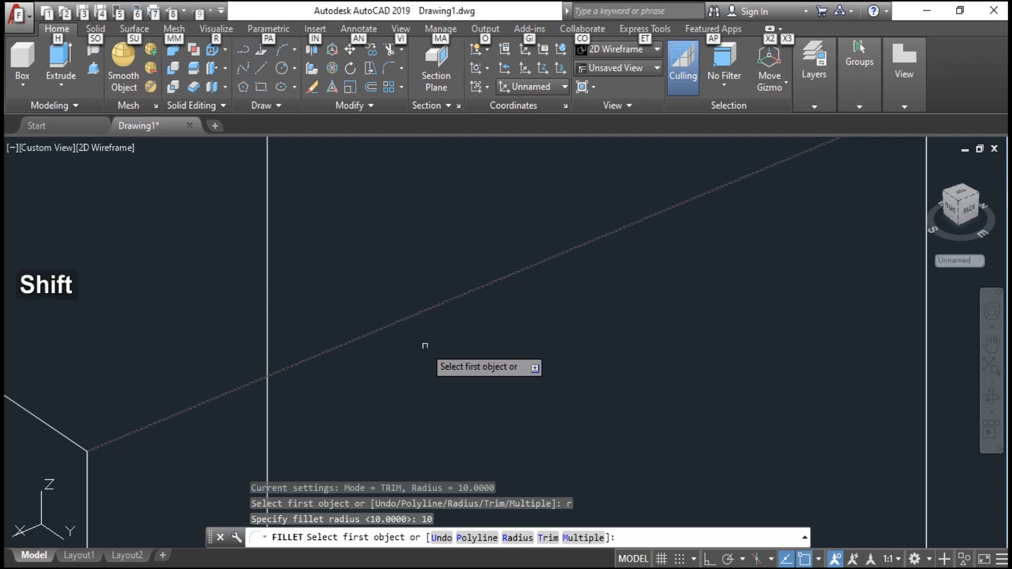
shift+middle_drag(436, 357, 508, 305)
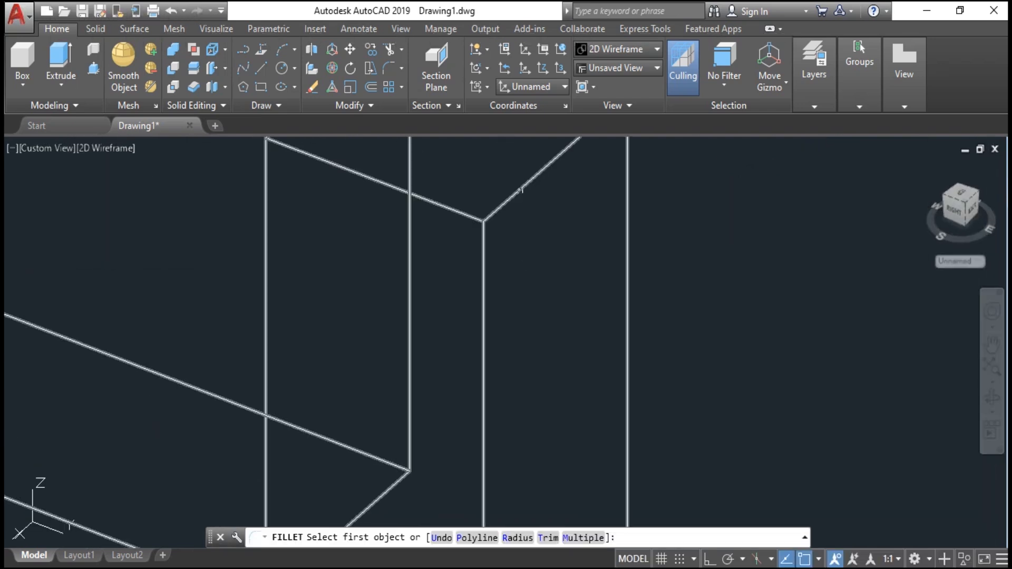
text(r)
key(Return)
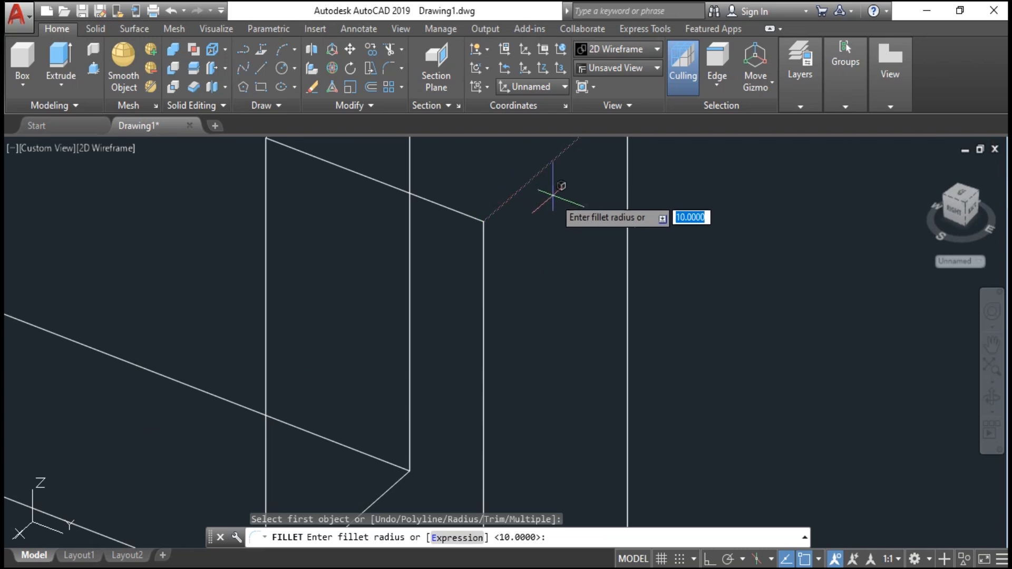
scroll(531, 192, down, 5)
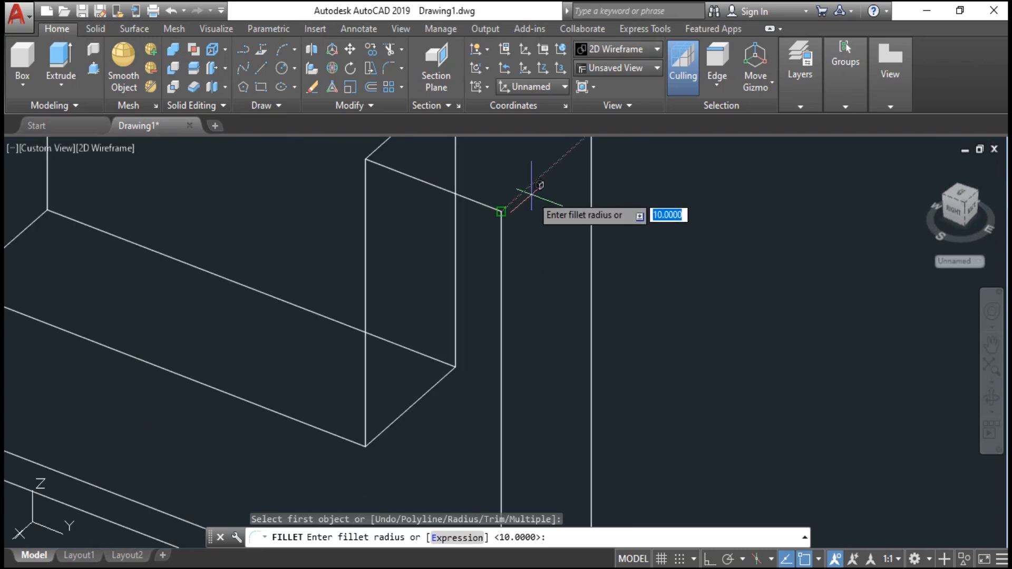
middle_drag(531, 191, 454, 295)
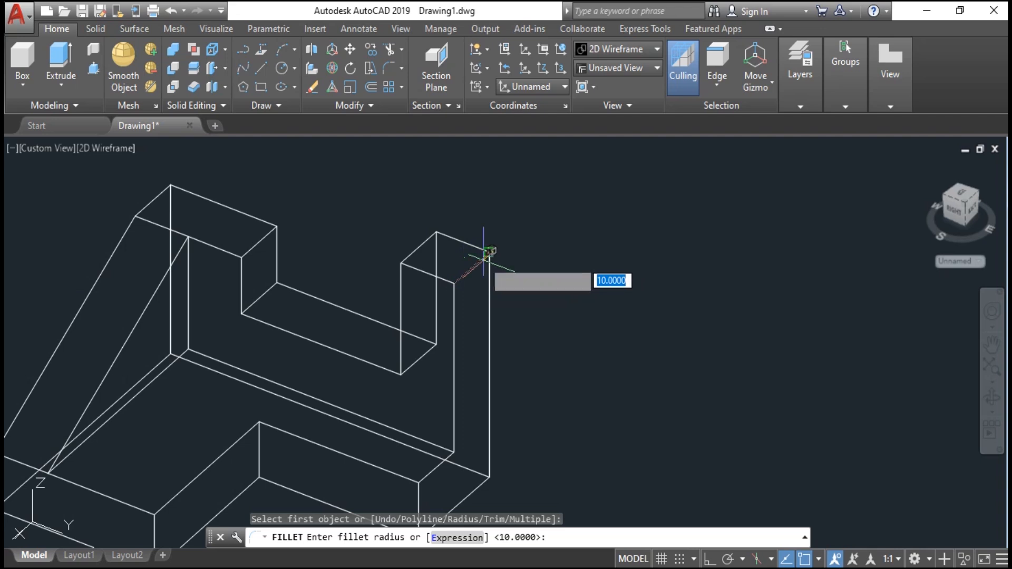
click(489, 250)
click(453, 283)
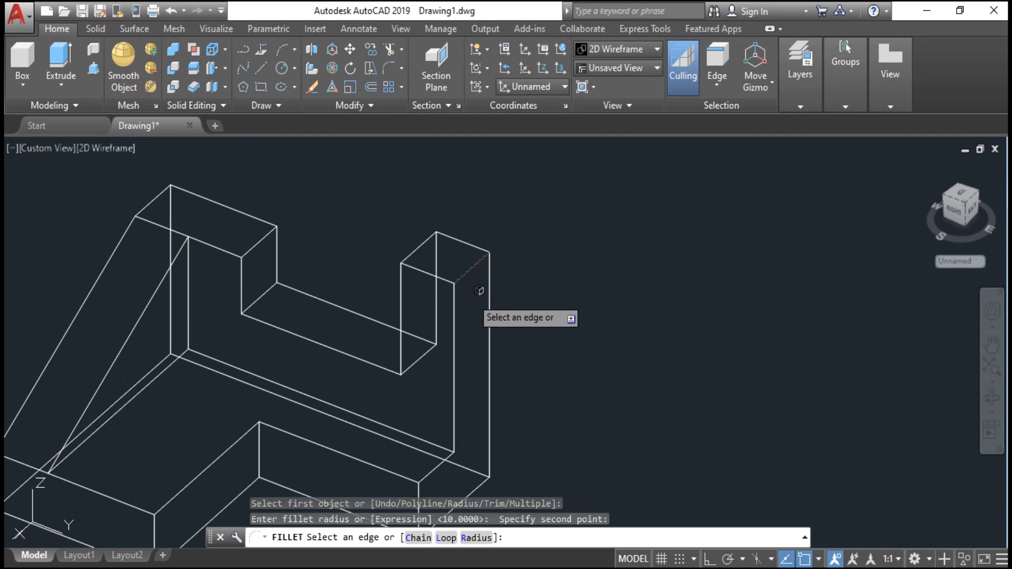
shift+middle_drag(474, 291, 433, 294)
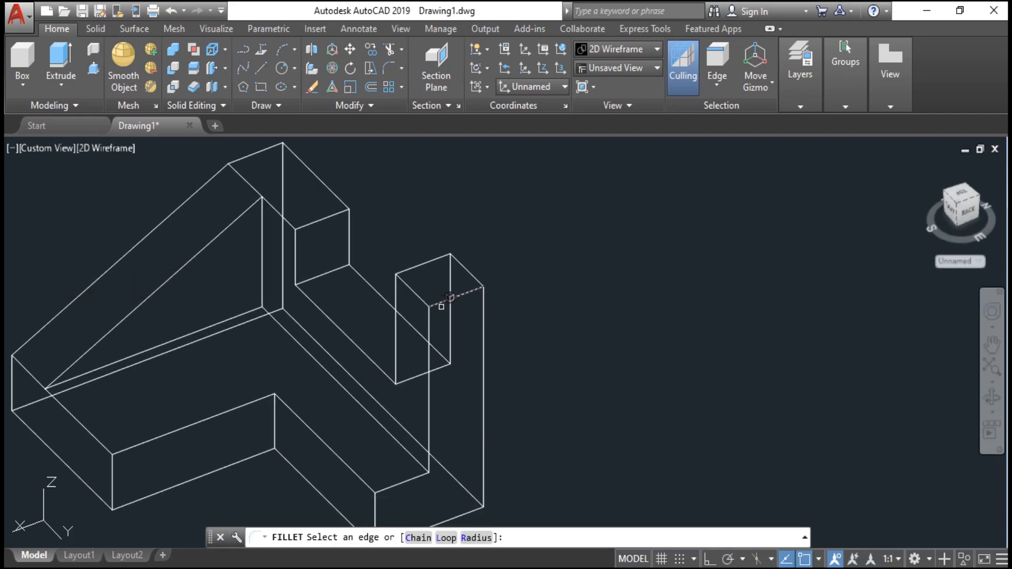
scroll(443, 303, up, 6)
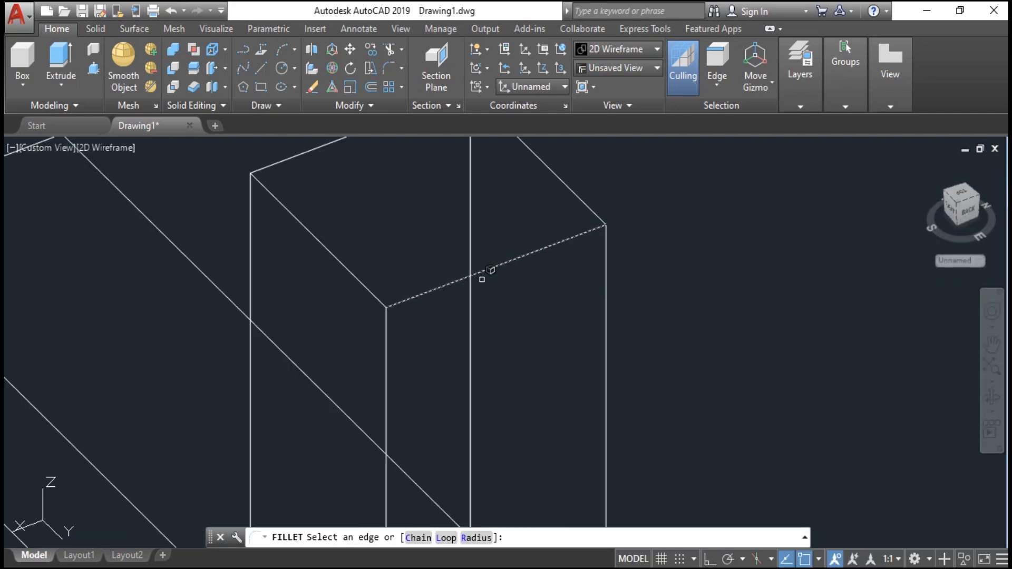
click(484, 272)
key(Return)
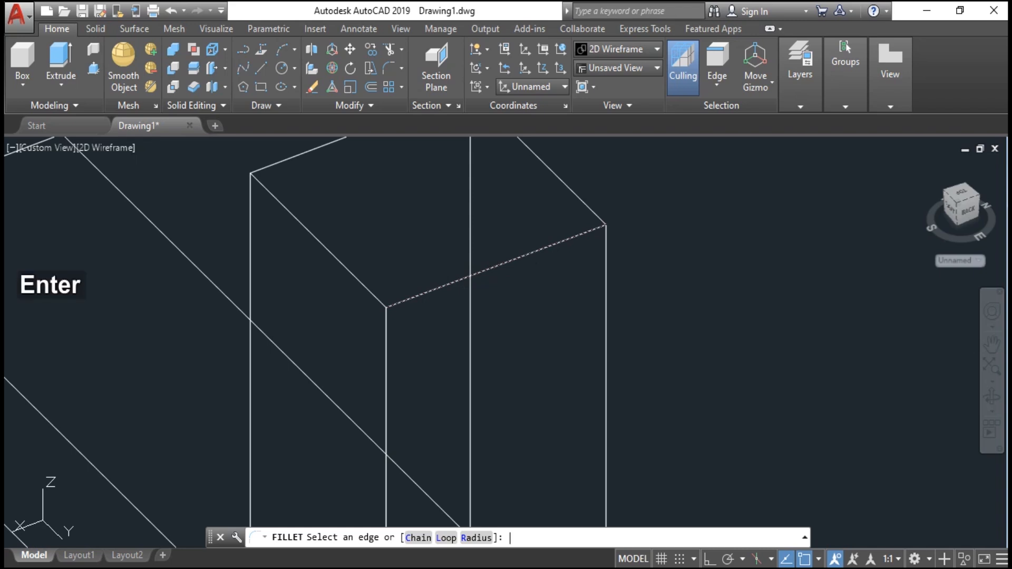
scroll(445, 311, down, 6)
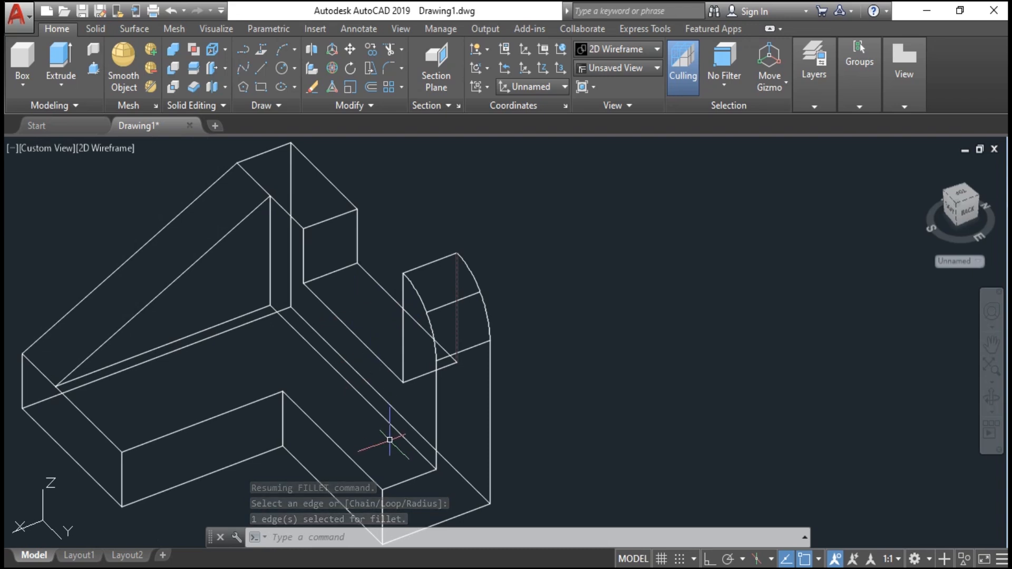
- Restart Fillet with radius 10 in Multiple mode and round the vertical outer corner edge of the front arm
middle_drag(389, 450, 418, 301)
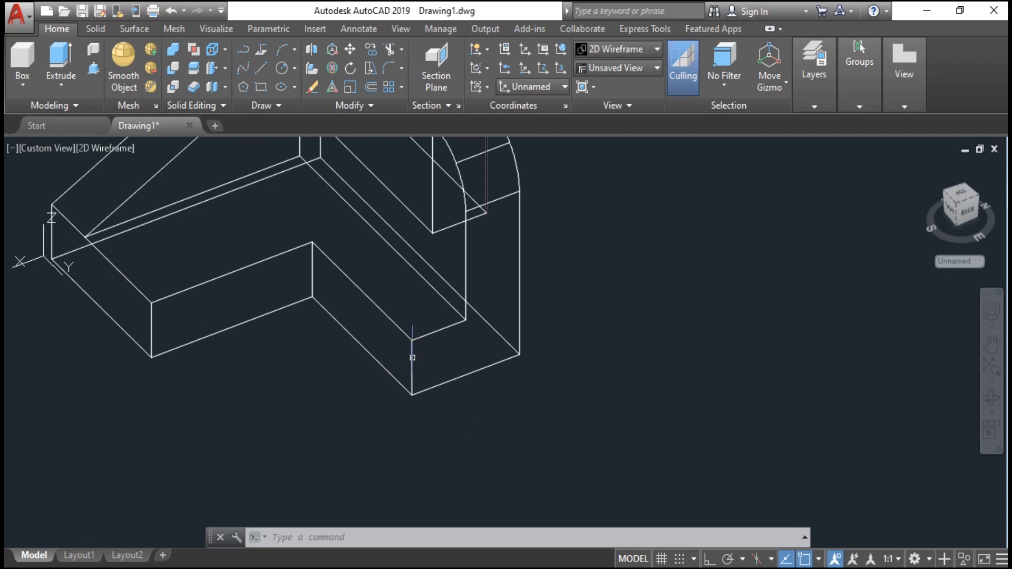
key(space)
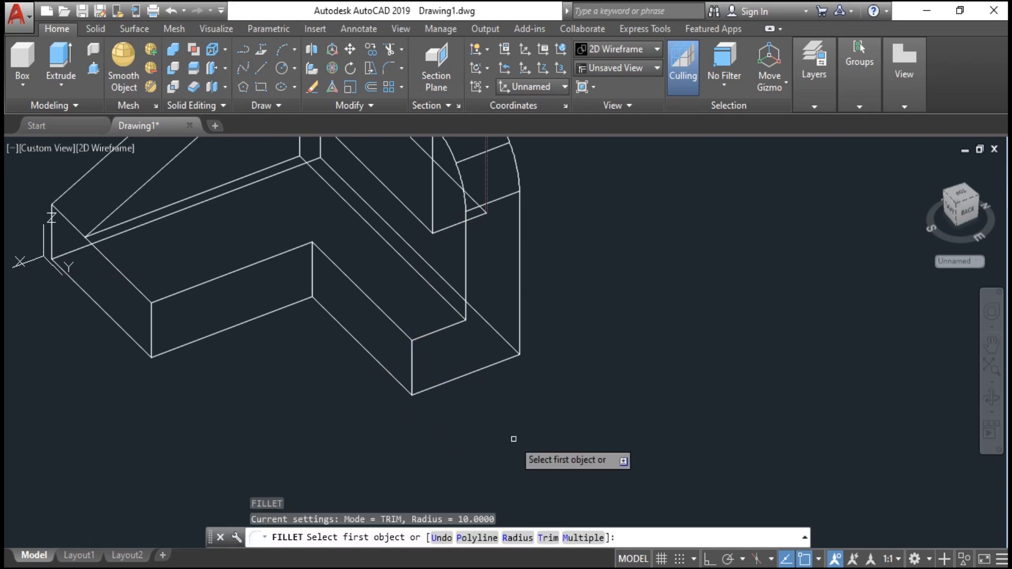
text(r)
key(space)
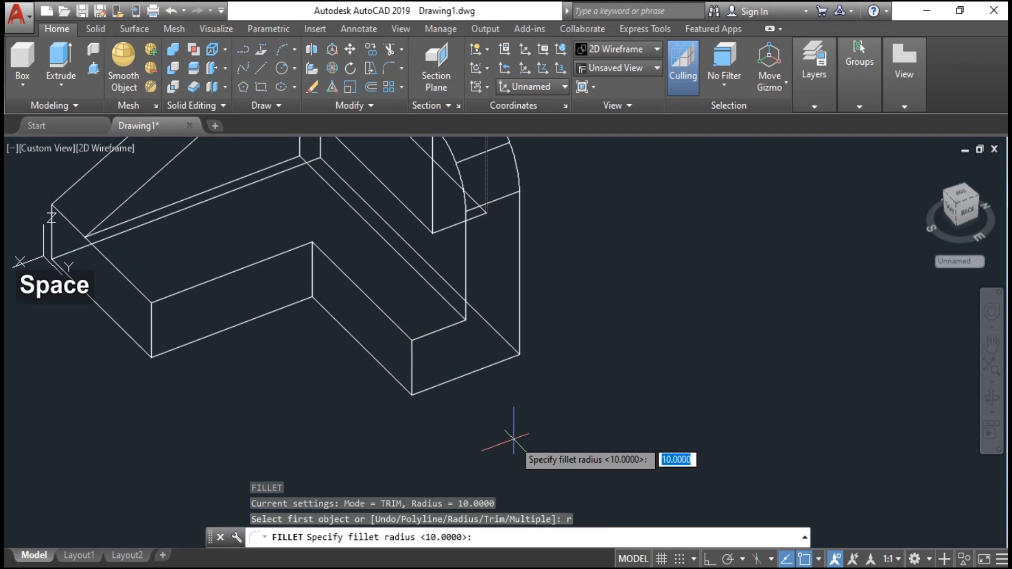
text(10)
key(space)
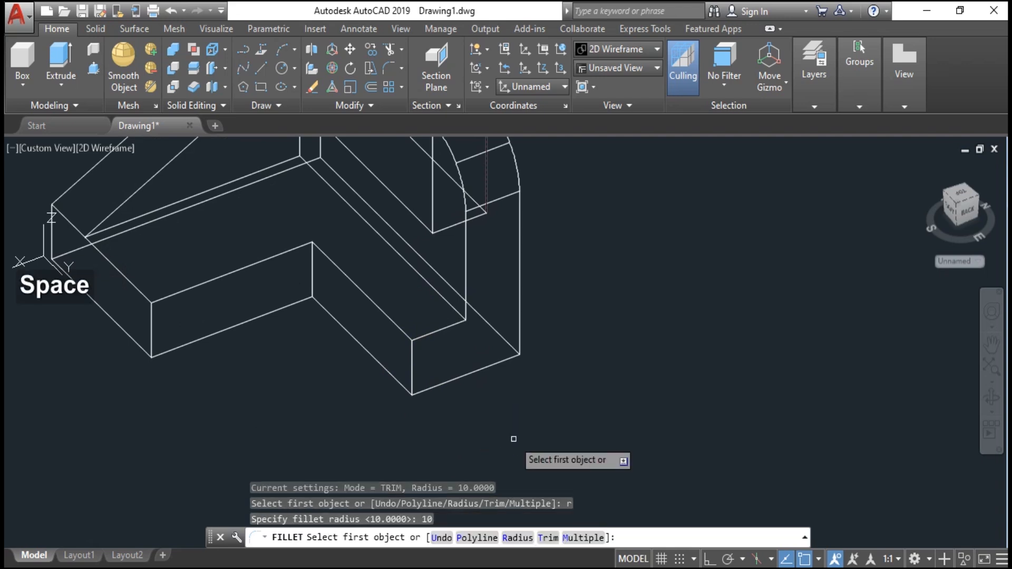
text(m)
key(space)
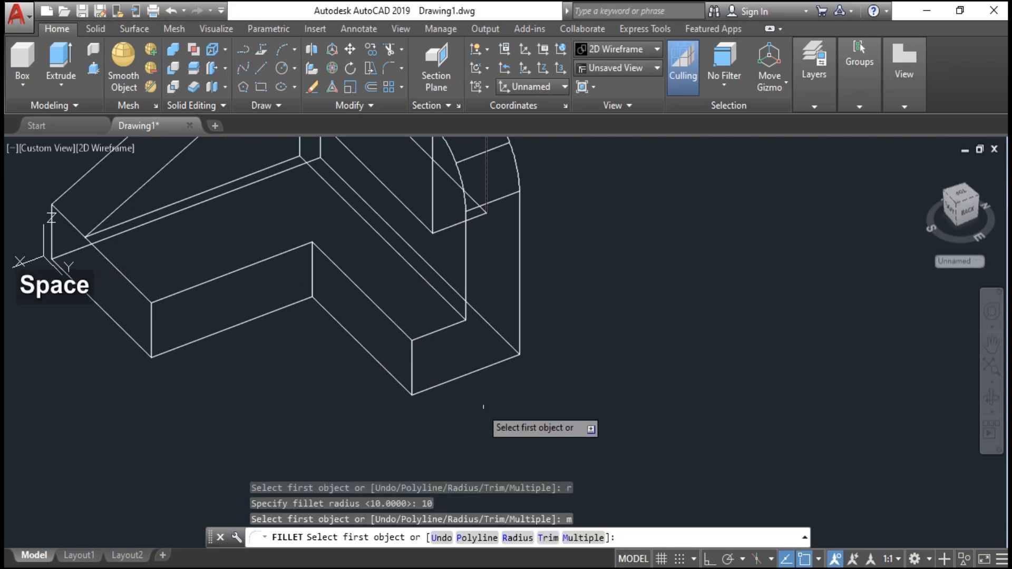
click(412, 362)
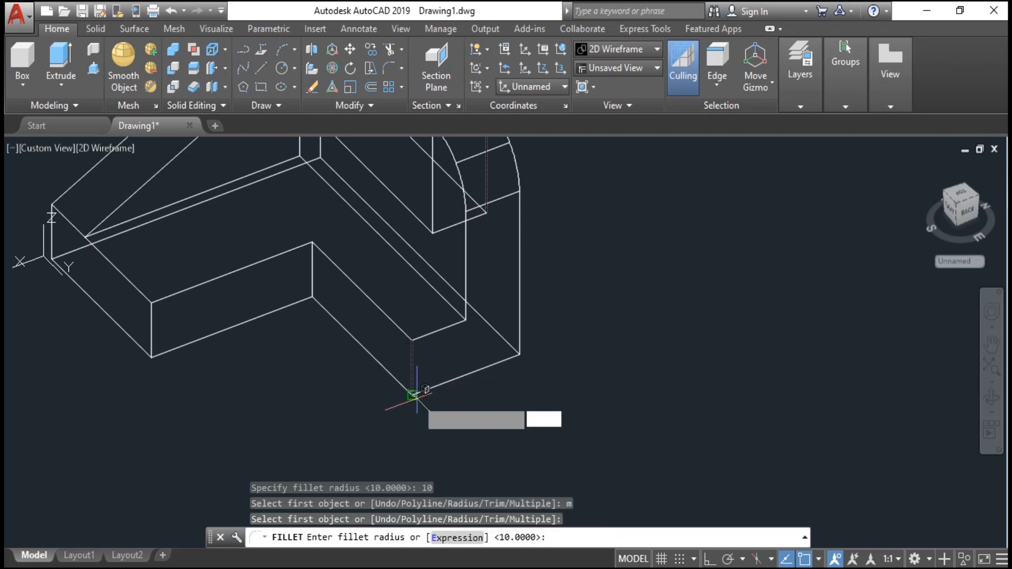
click(412, 394)
click(417, 346)
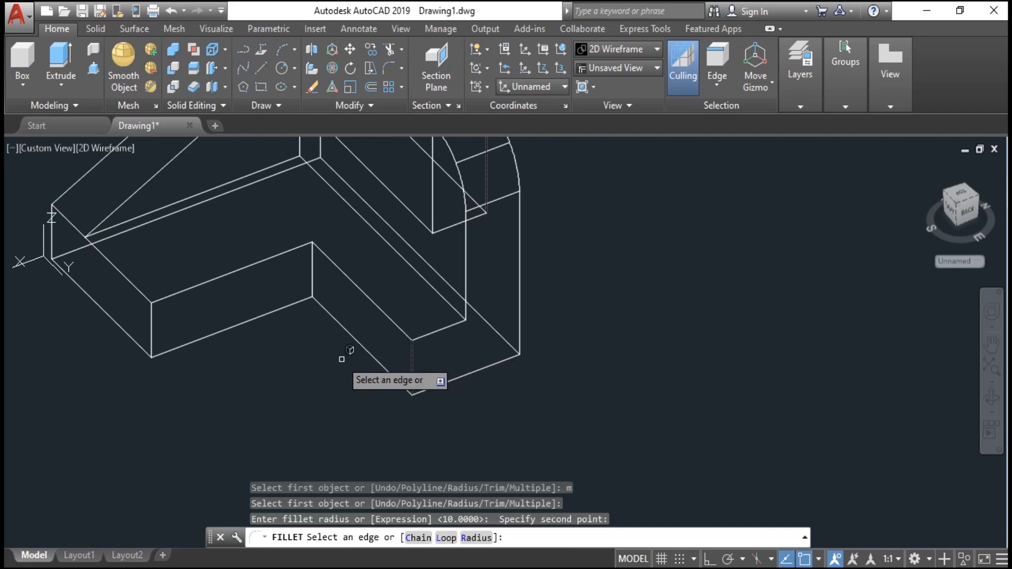
middle_drag(337, 362, 525, 375)
key(space)
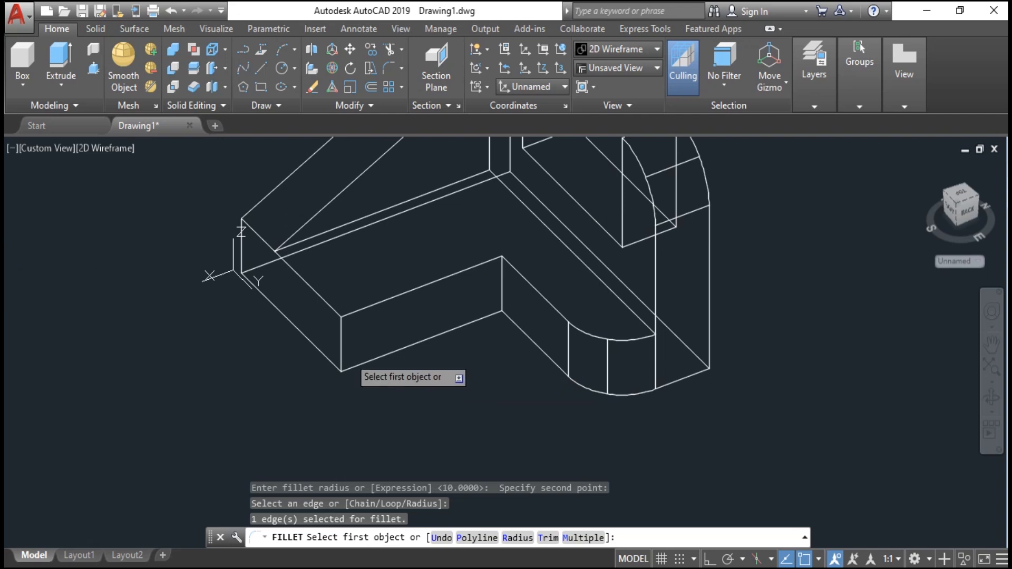
- Fillet the vertical outer corner edge at the left end of the front arm with a radius of 10
click(342, 344)
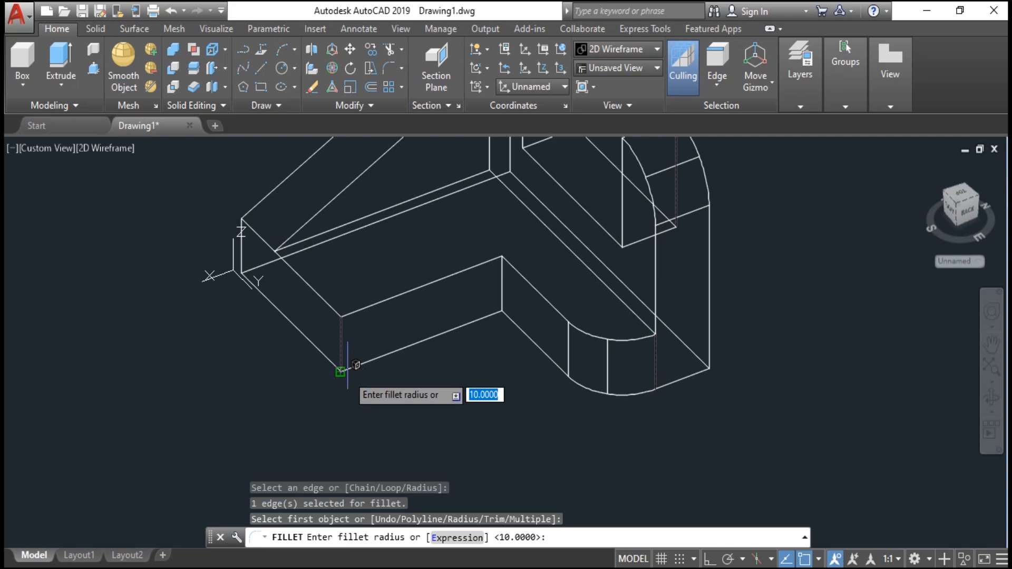
click(340, 372)
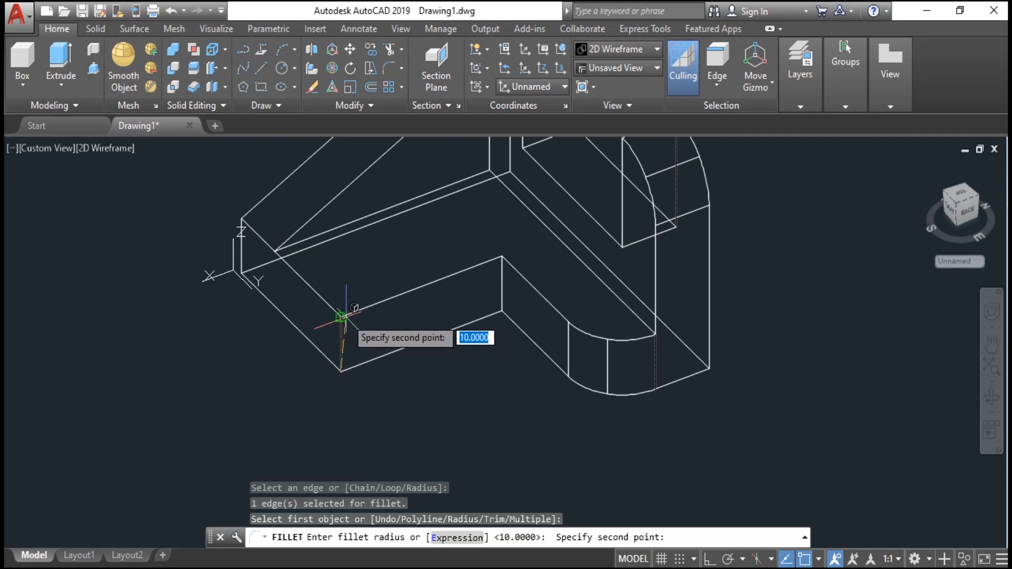
click(343, 315)
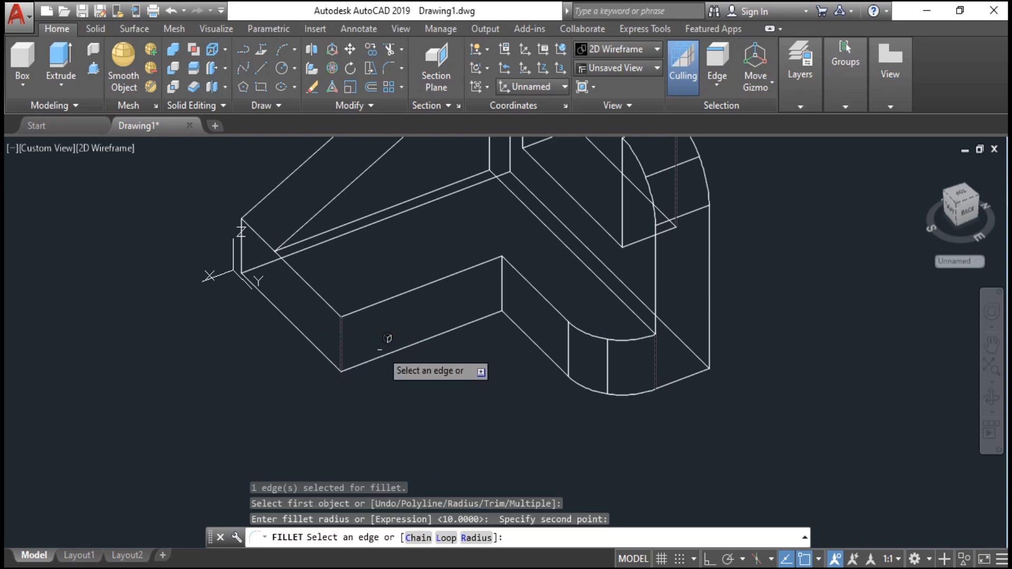
key(space)
- Switch the viewport visual style to Shaded with edges
scroll(406, 374, down, 2)
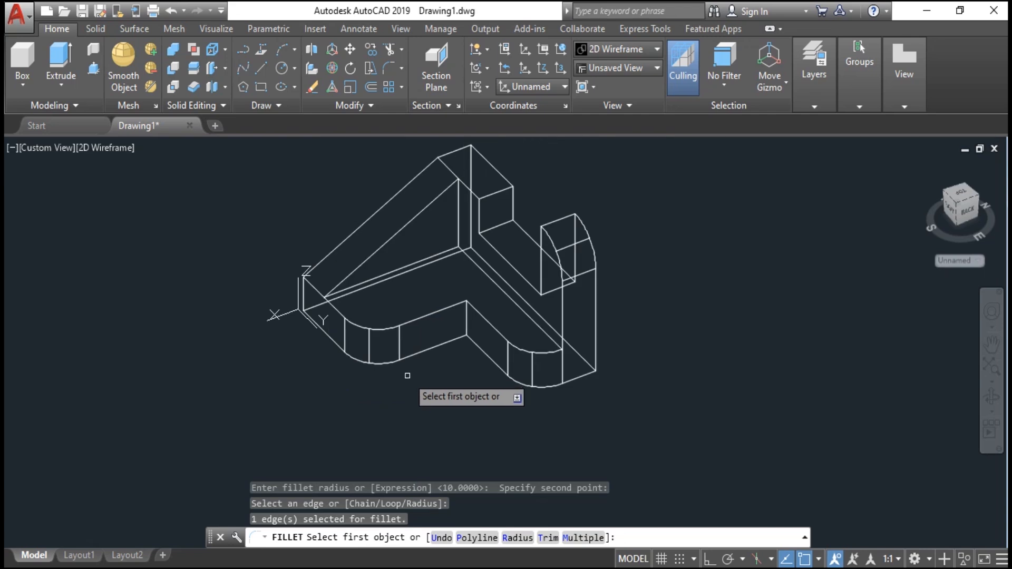
key(space)
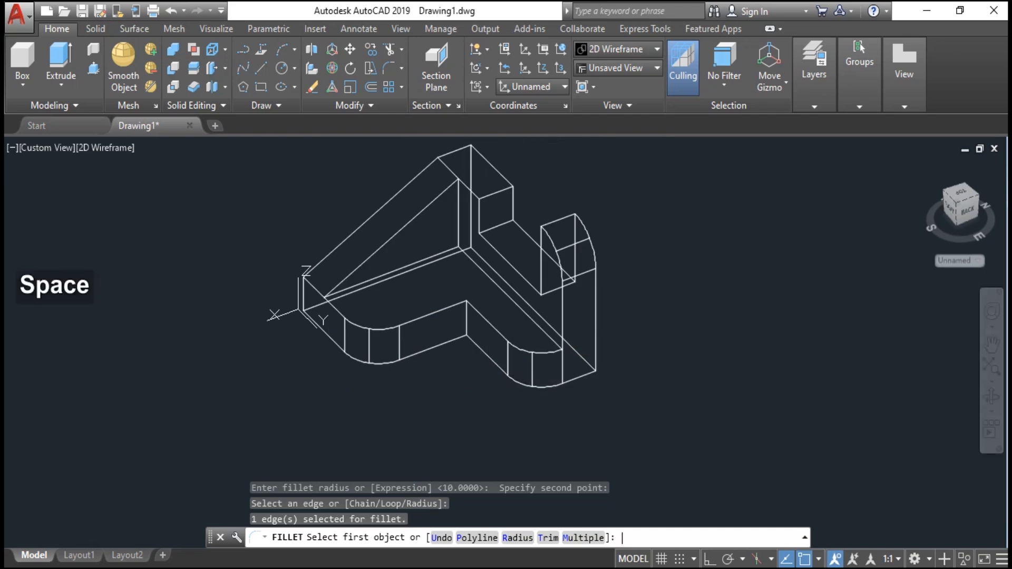
key(space)
scroll(475, 334, down, 2)
middle_drag(481, 289, 460, 345)
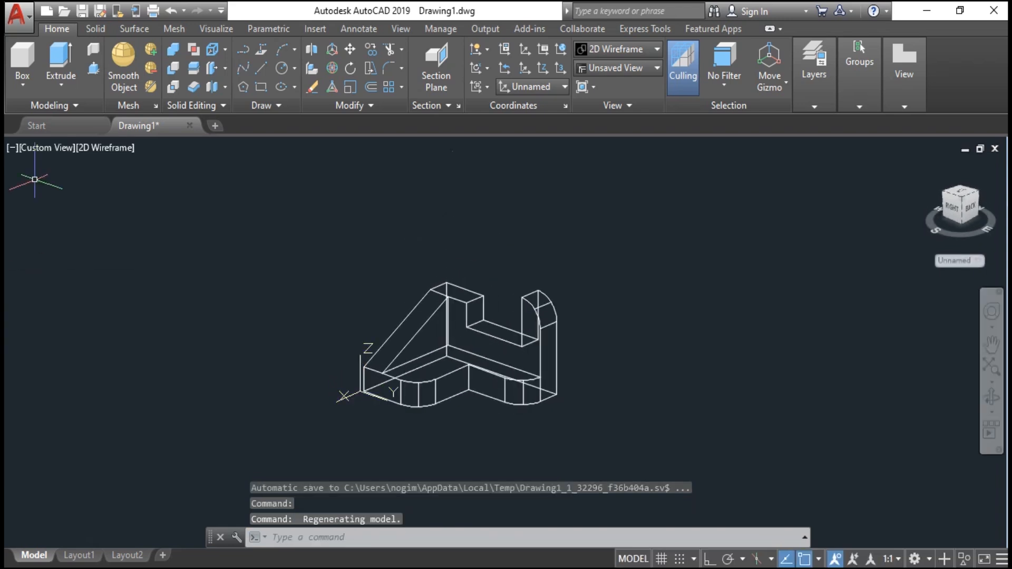
click(88, 151)
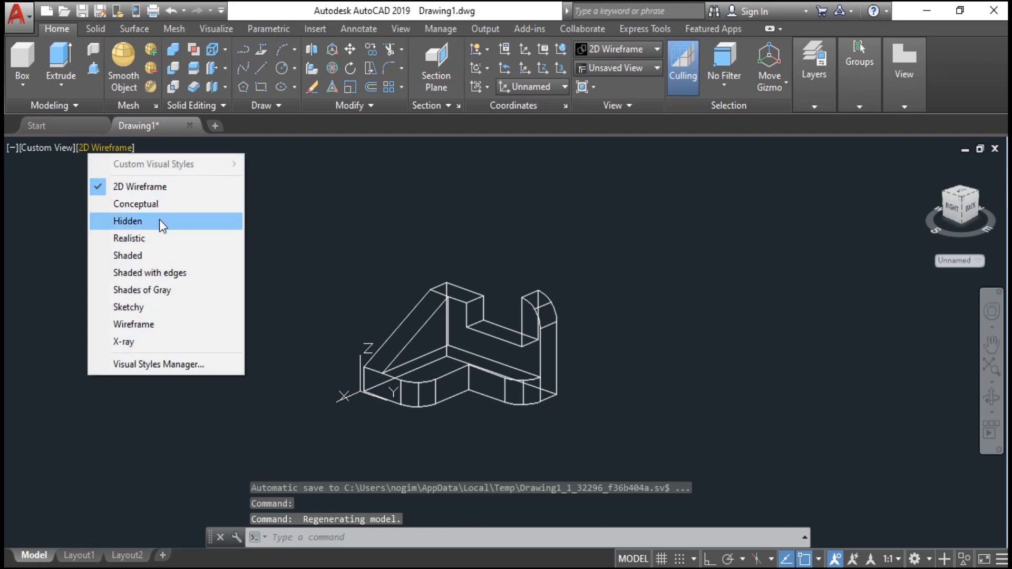
click(170, 278)
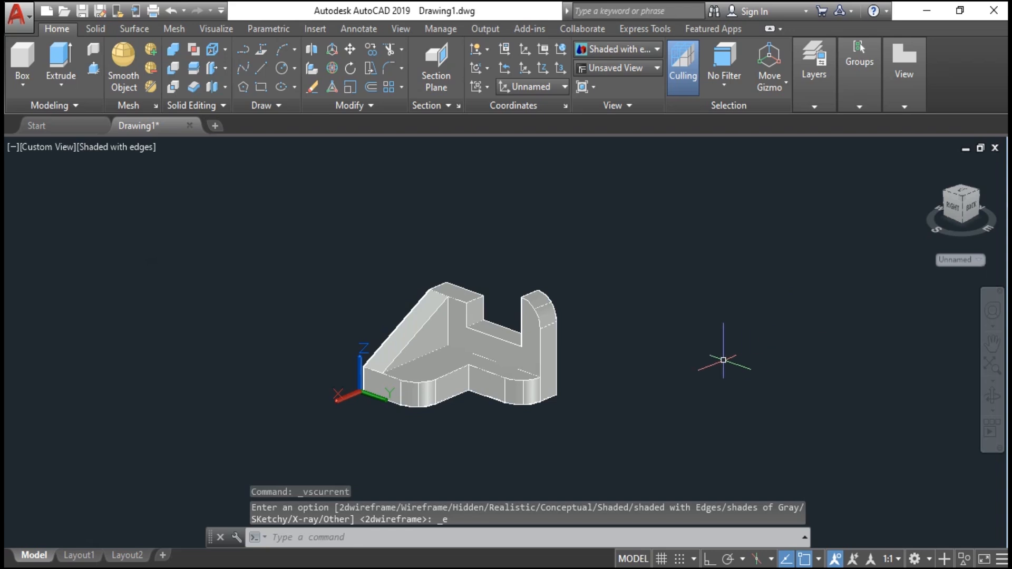
- Orbit around the model to inspect the filleted solid from different sides
scroll(483, 363, up, 2)
shift+middle_drag(483, 352, 722, 338)
shift+middle_drag(451, 357, 543, 351)
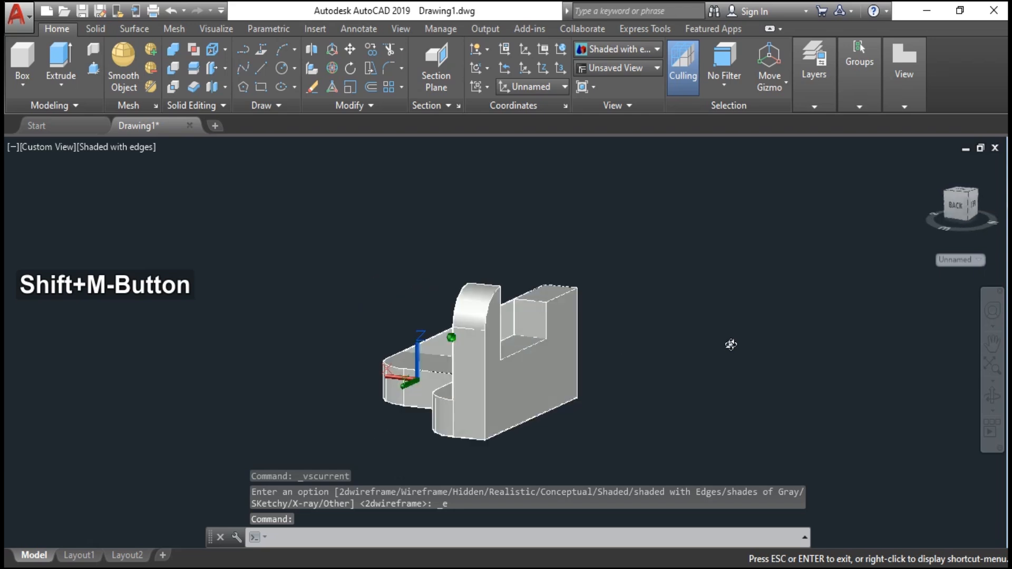
shift+middle_drag(731, 344, 696, 337)
shift+middle_drag(472, 333, 473, 329)
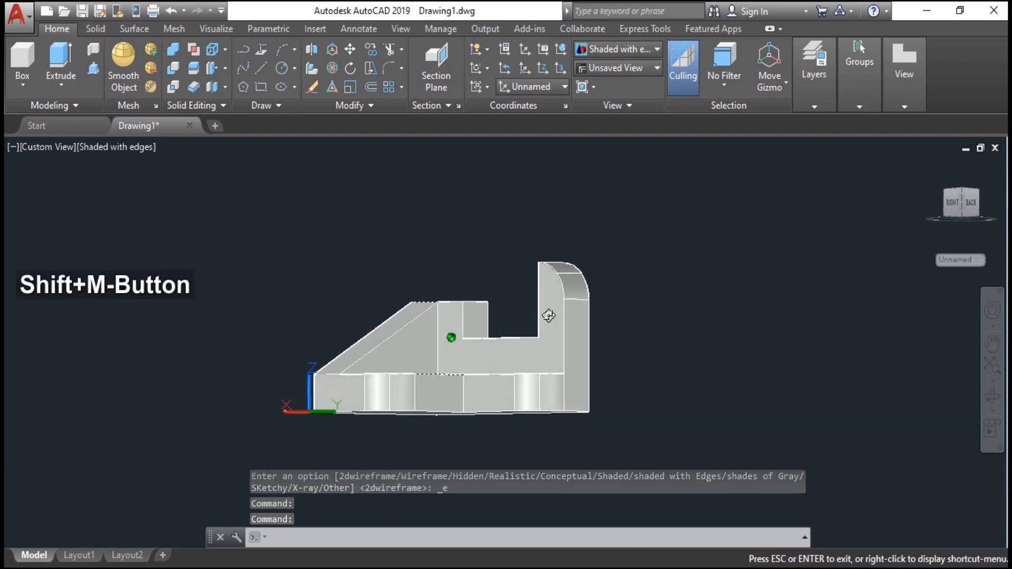
shift+middle_drag(548, 316, 570, 317)
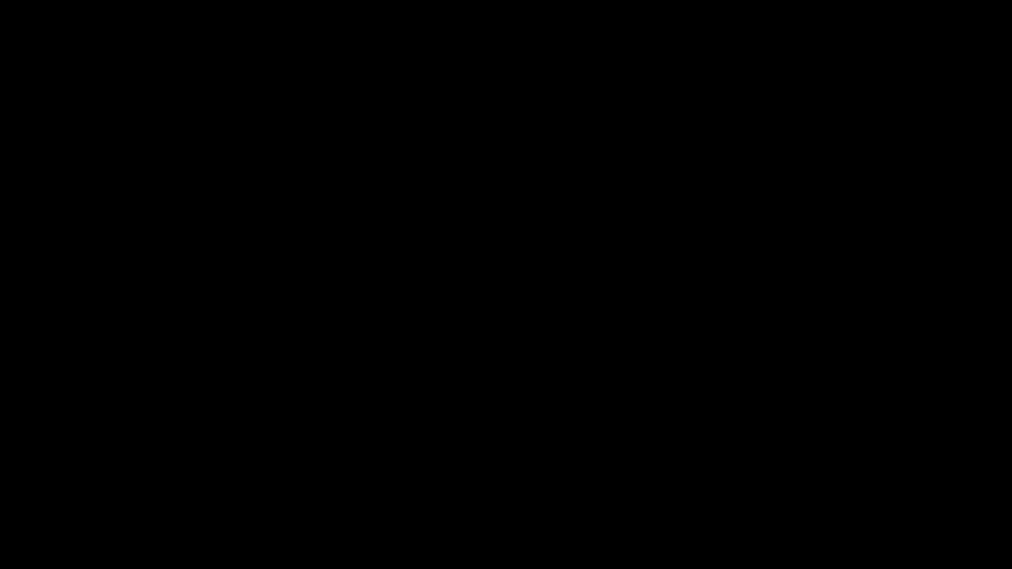